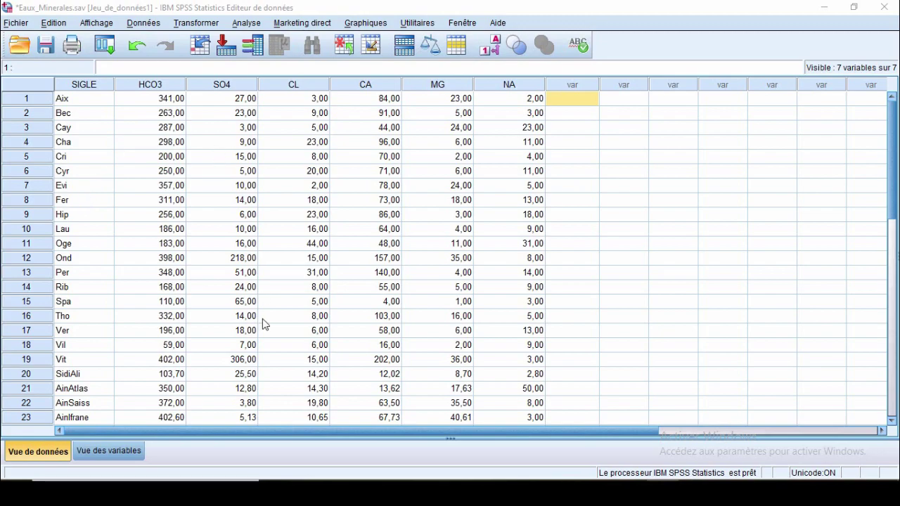
Step: Open the factor analysis setup and accept descriptives with the initial solution, correlation coefficients, and KMO index and Bartlett's sphericity test
{"action": "left_click", "coordinate": [247, 23]}
{"action": "mouse_move", "coordinate": [257, 25]}
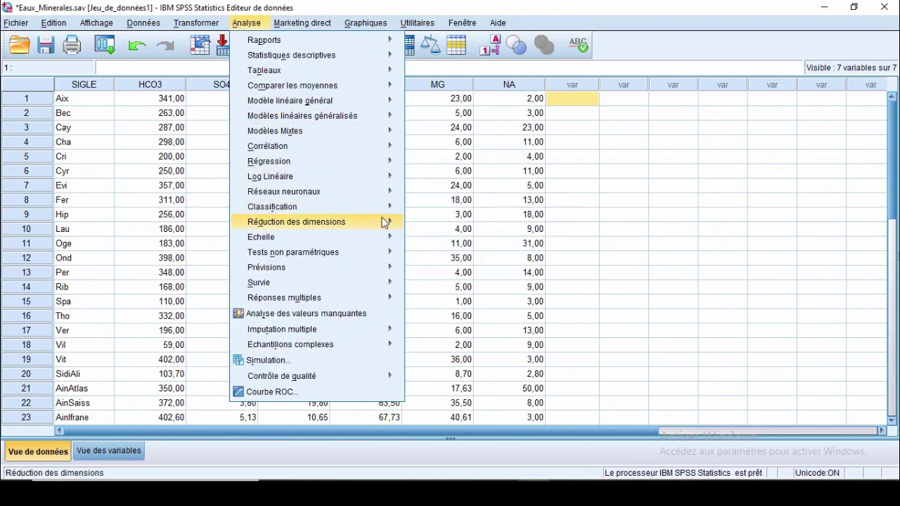
{"action": "mouse_move", "coordinate": [383, 221]}
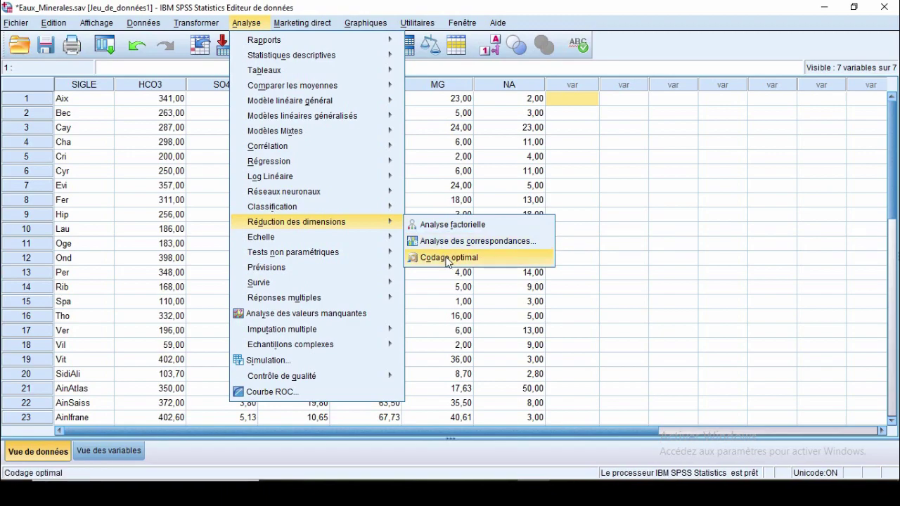
{"action": "left_click", "coordinate": [455, 224]}
{"action": "left_click", "coordinate": [458, 233]}
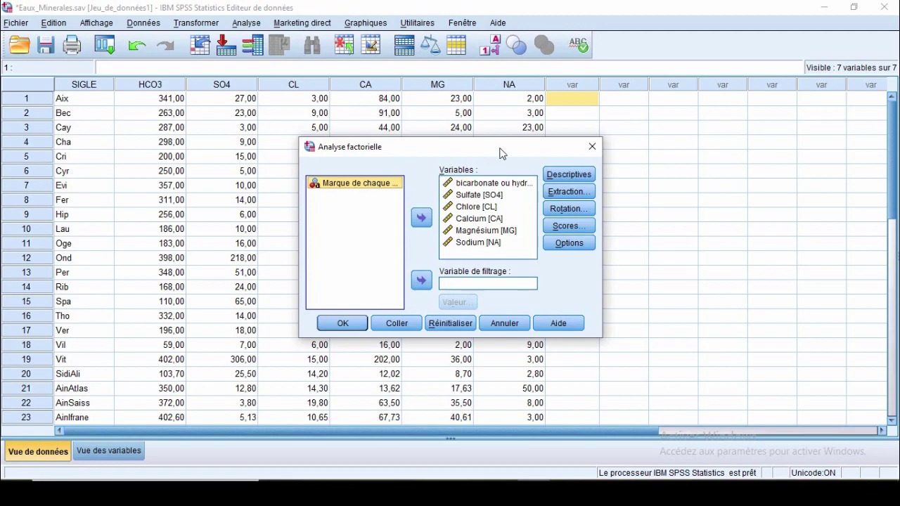
{"action": "left_click", "coordinate": [567, 178]}
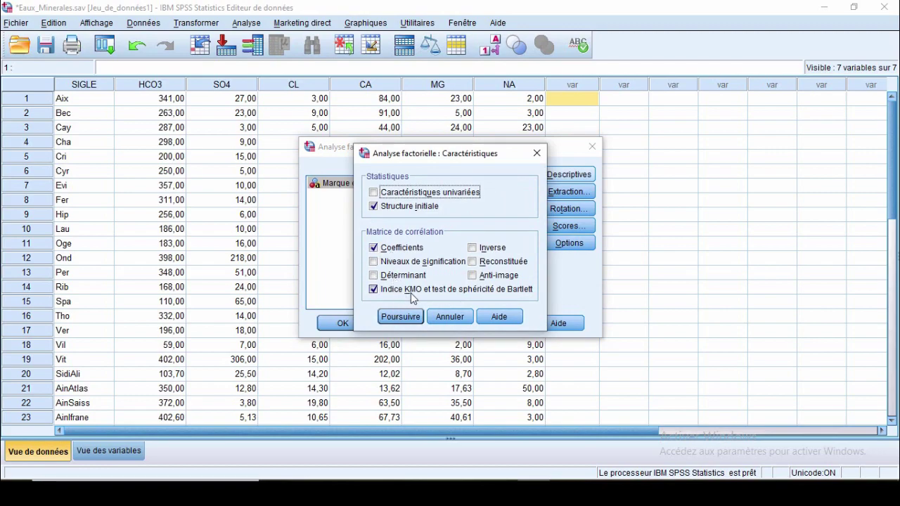
{"action": "left_click", "coordinate": [398, 316]}
Step: Set the principal components extraction to a fixed number of factors, with 2 factors to extract
{"action": "left_click", "coordinate": [551, 192]}
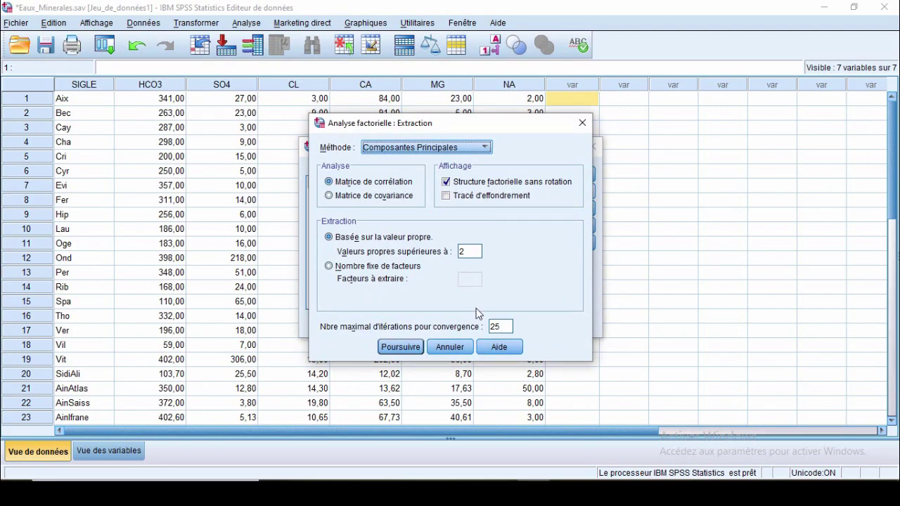
{"action": "left_click", "coordinate": [332, 267]}
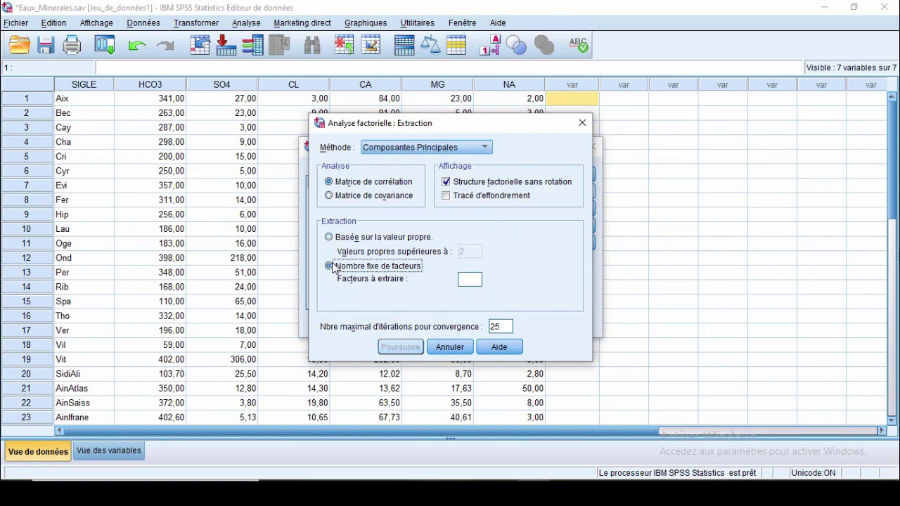
{"action": "left_click", "coordinate": [465, 278]}
{"action": "type", "text": "2"}
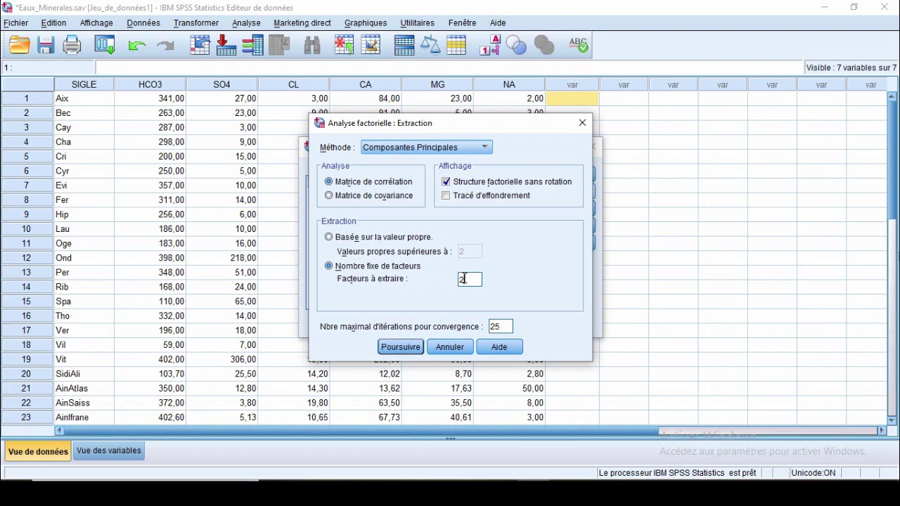
{"action": "left_click", "coordinate": [400, 346]}
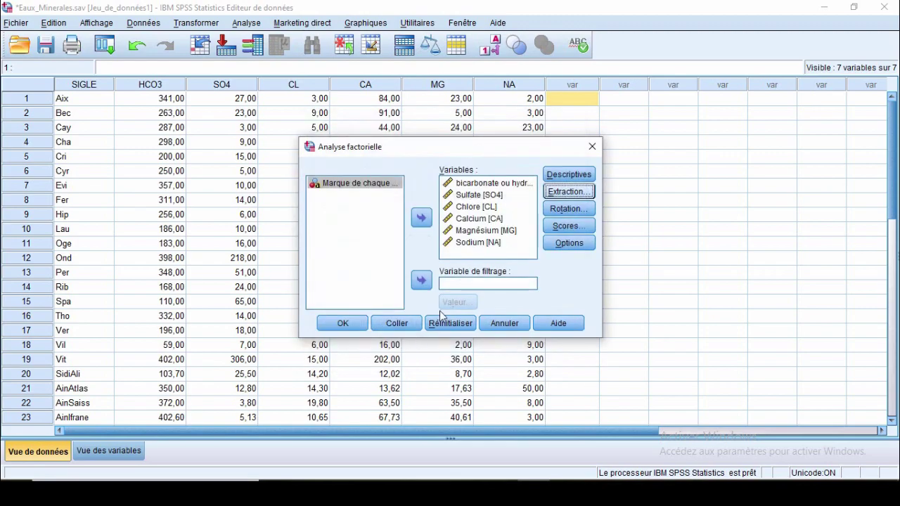
Step: Accept no rotation with factor plots displayed, and regression factor scores saved as variables with the score coefficient matrix shown
{"action": "left_click", "coordinate": [587, 209]}
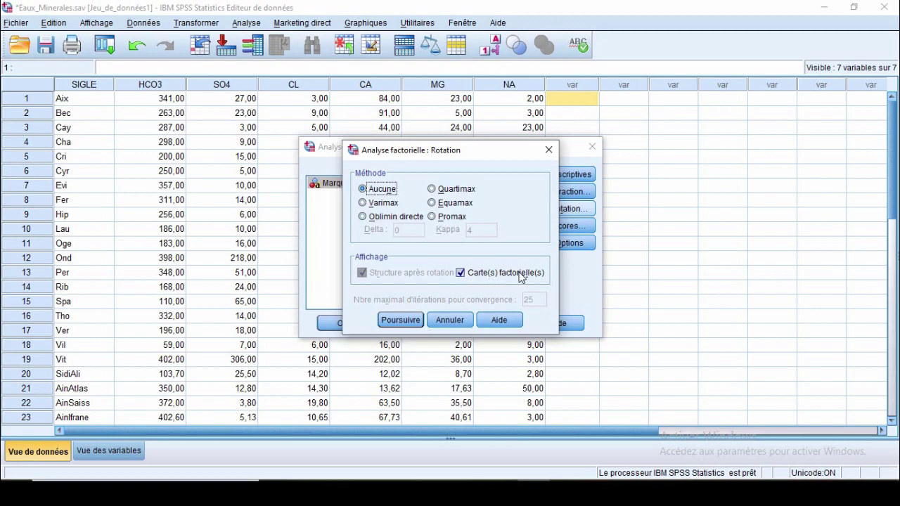
{"action": "left_click", "coordinate": [386, 324]}
{"action": "left_click", "coordinate": [561, 229]}
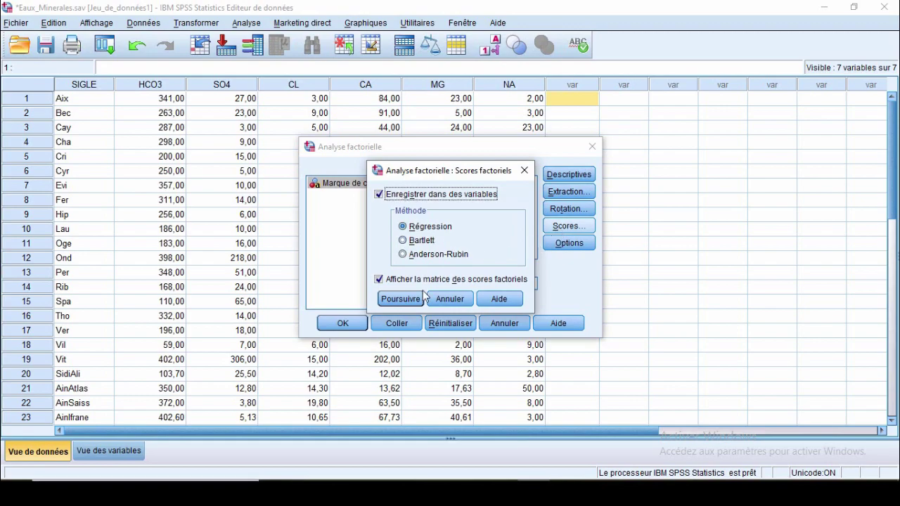
{"action": "left_click", "coordinate": [420, 299]}
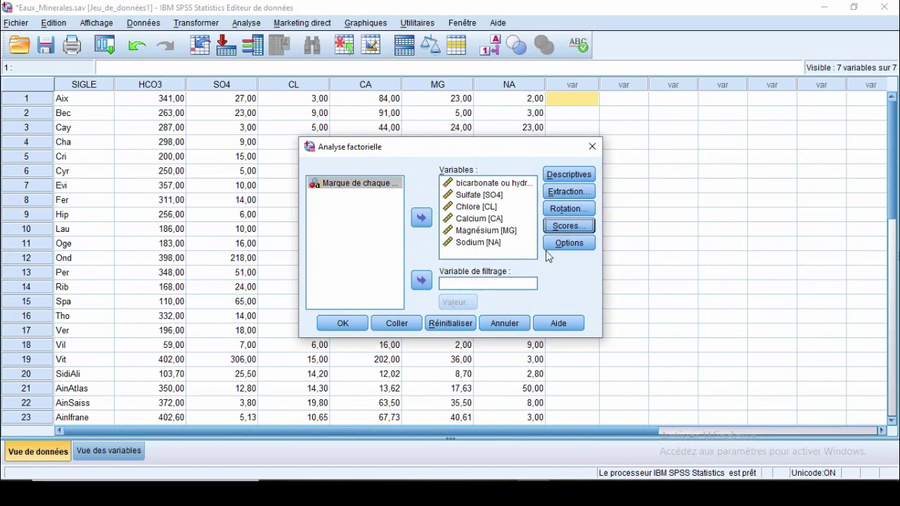
Step: Check the missing-value and coefficient display options, dismiss them without changes, and run the factor analysis
{"action": "left_click", "coordinate": [566, 243]}
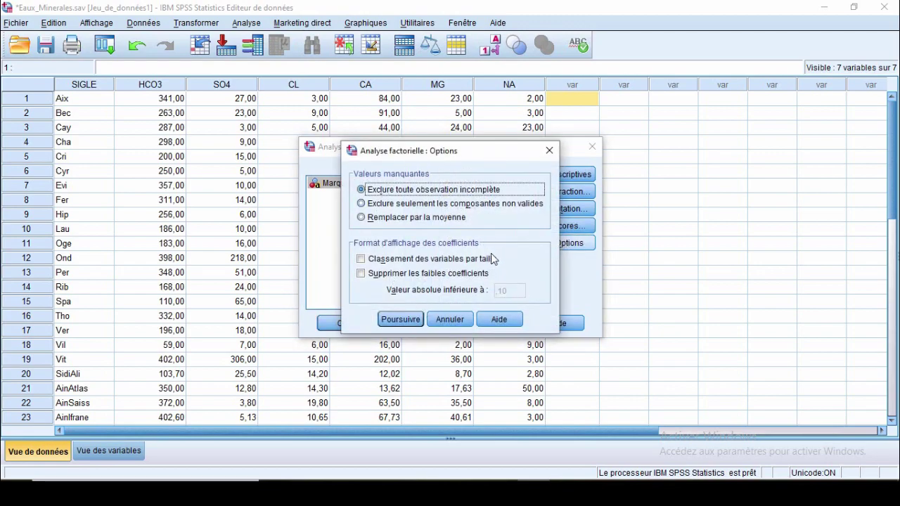
{"action": "left_click", "coordinate": [549, 150]}
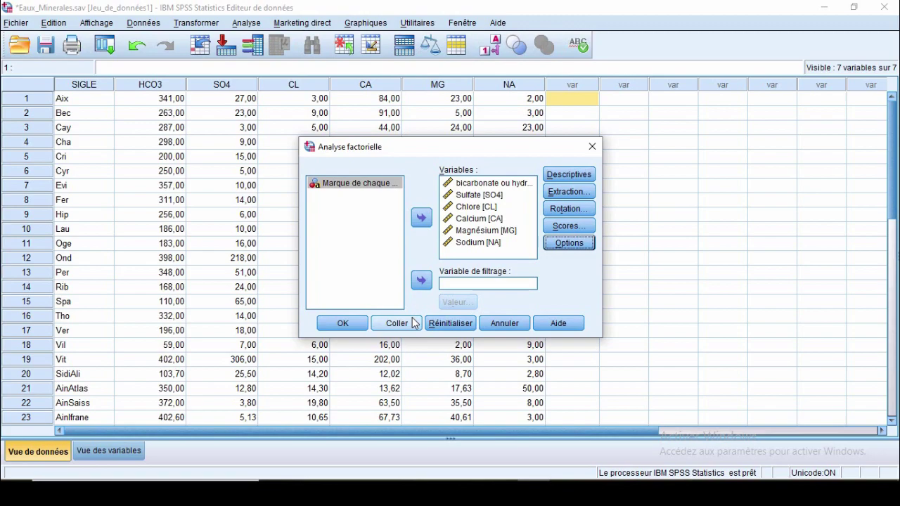
{"action": "left_click", "coordinate": [341, 329]}
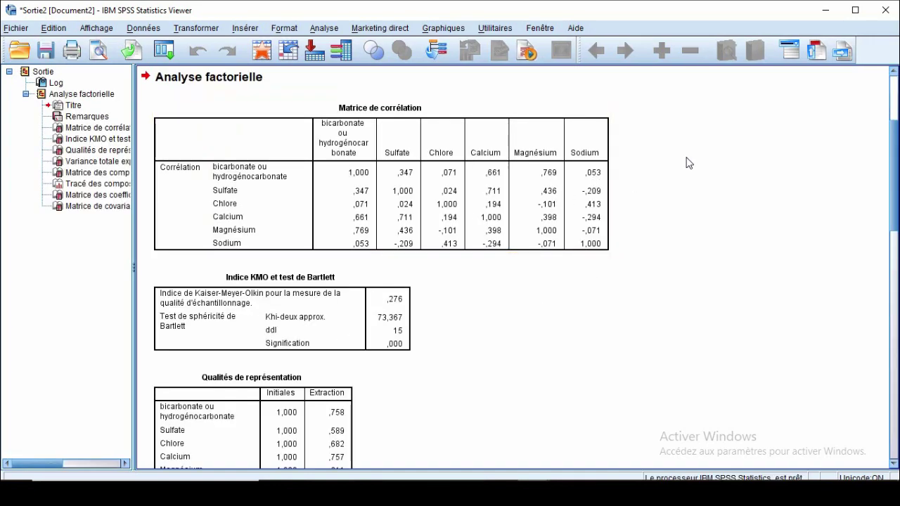
Step: Skim the whole factor analysis output, then examine the command syntax, the correlation matrix, and the KMO and Bartlett test table
{"action": "left_click_drag", "start_coordinate": [893, 169], "coordinate": [894, 265]}
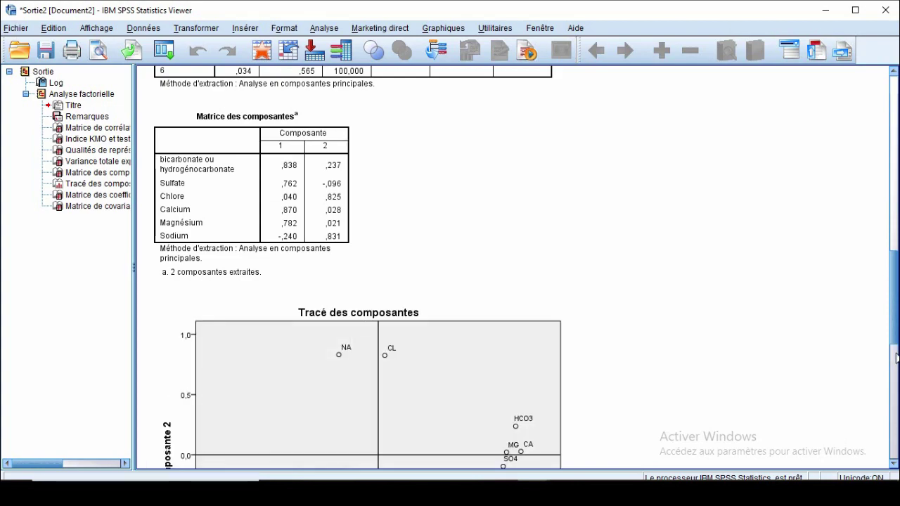
{"action": "scroll", "coordinate": [520, 267], "scroll_direction": "down", "scroll_amount": 3}
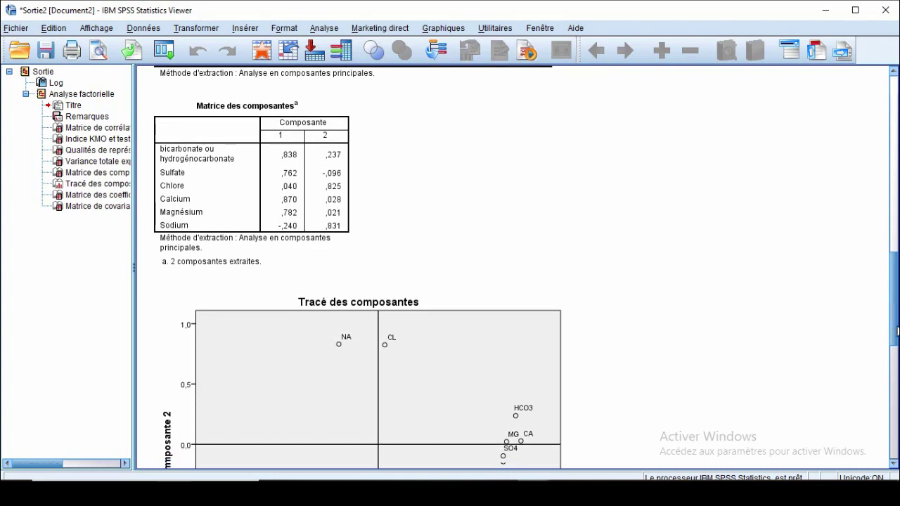
{"action": "scroll", "coordinate": [521, 268], "scroll_direction": "down", "scroll_amount": 15}
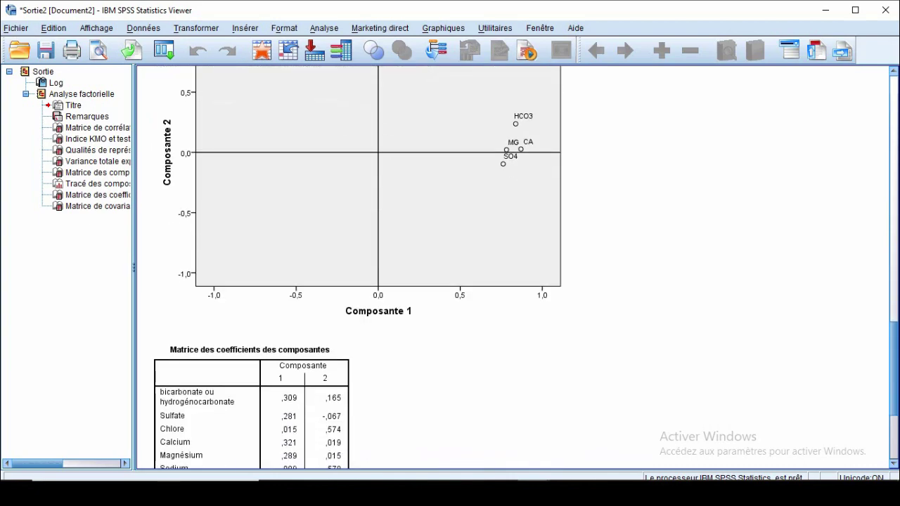
{"action": "left_click_drag", "start_coordinate": [895, 432], "coordinate": [896, 128]}
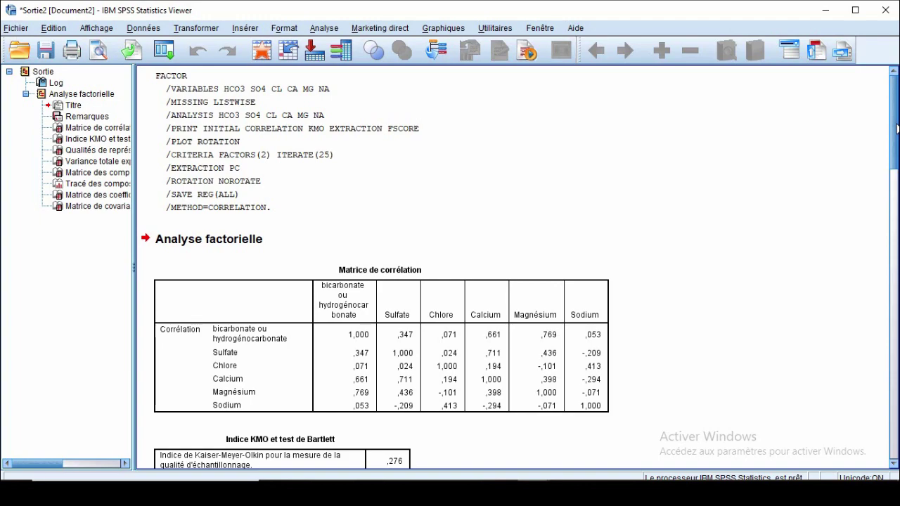
{"action": "left_click_drag", "start_coordinate": [897, 128], "coordinate": [898, 150]}
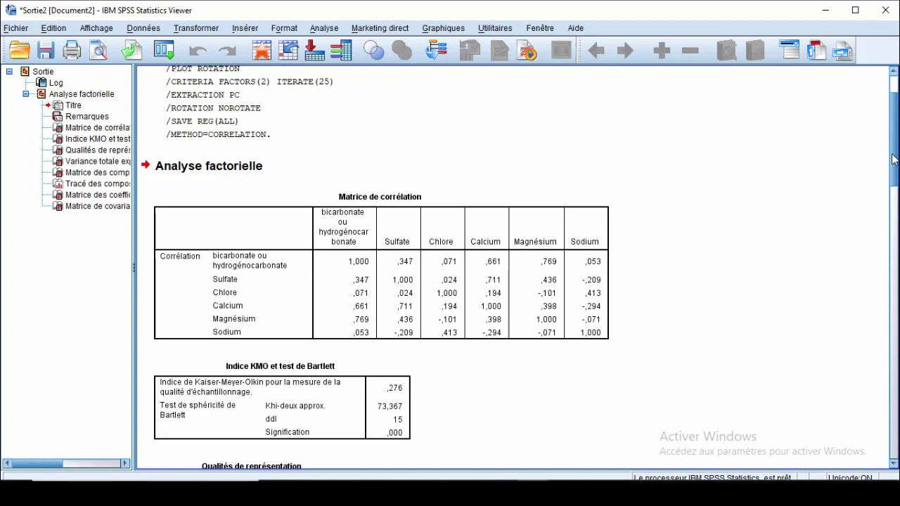
{"action": "left_click_drag", "start_coordinate": [893, 159], "coordinate": [897, 173]}
{"action": "left_click", "coordinate": [374, 265]}
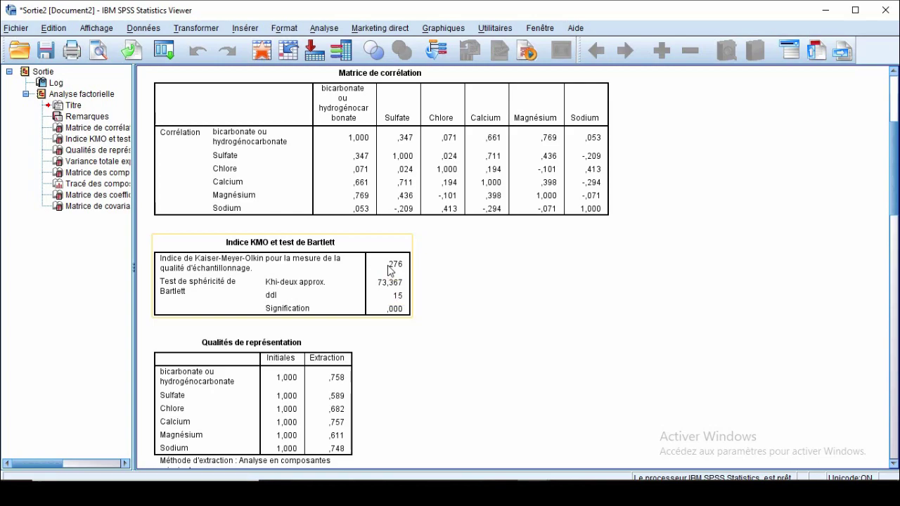
{"action": "left_click", "coordinate": [420, 123]}
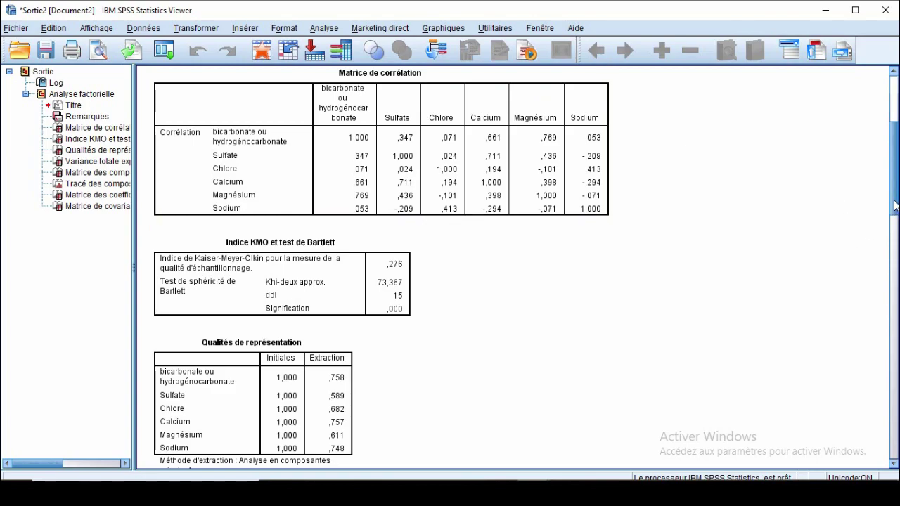
Step: Examine the communalities of the six variables and the total variance explained by each component
{"action": "scroll", "coordinate": [896, 205], "scroll_direction": "down", "scroll_amount": 5}
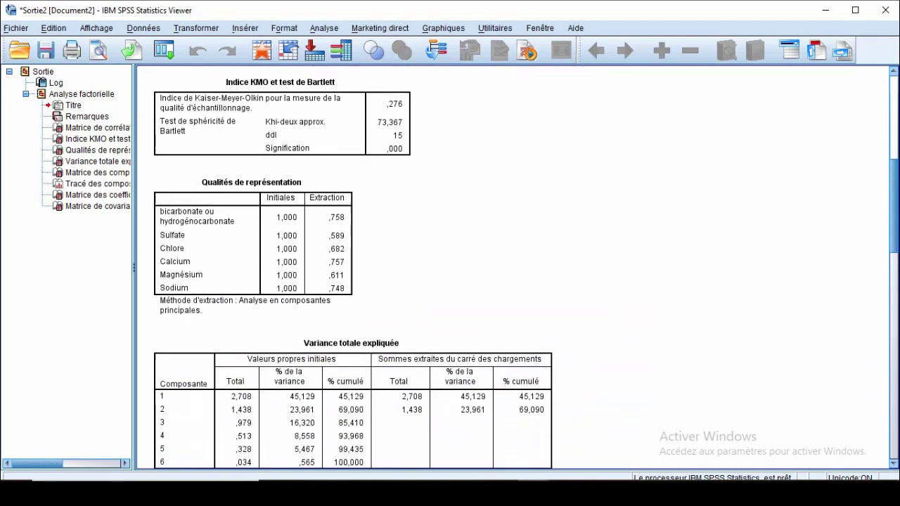
{"action": "scroll", "coordinate": [341, 377], "scroll_direction": "down", "scroll_amount": 1}
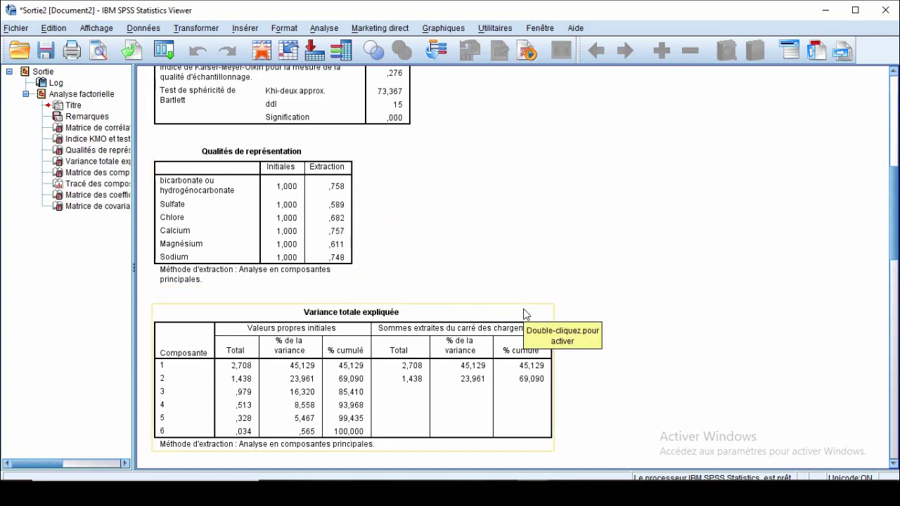
{"action": "left_click", "coordinate": [546, 317]}
{"action": "left_click", "coordinate": [463, 264]}
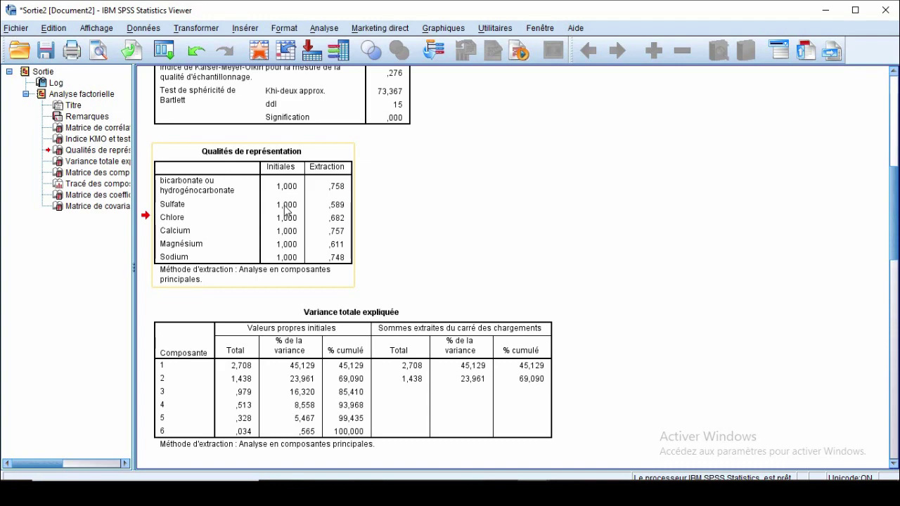
{"action": "left_click", "coordinate": [894, 465]}
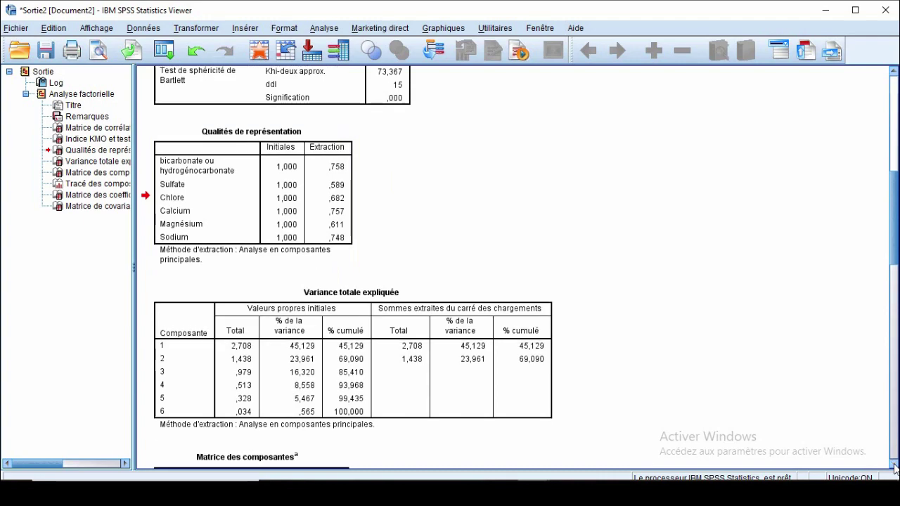
{"action": "left_click", "coordinate": [894, 465]}
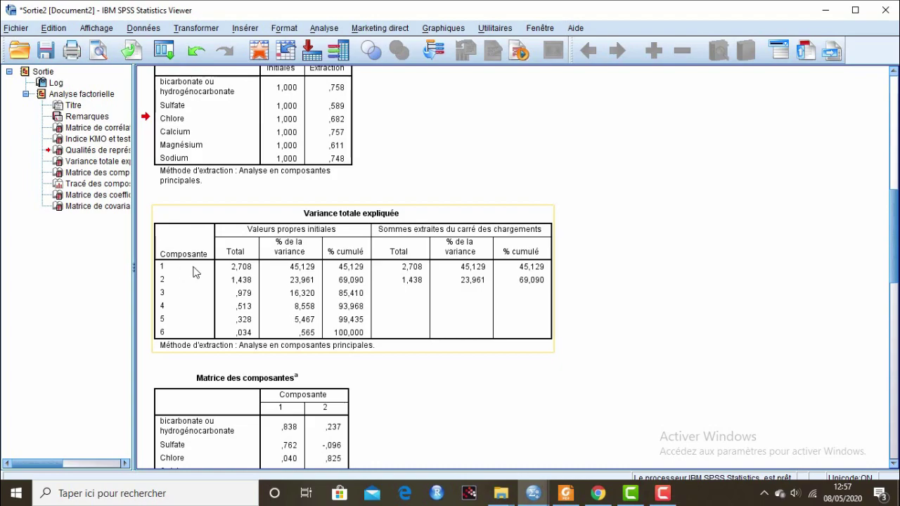
{"action": "left_click", "coordinate": [528, 373]}
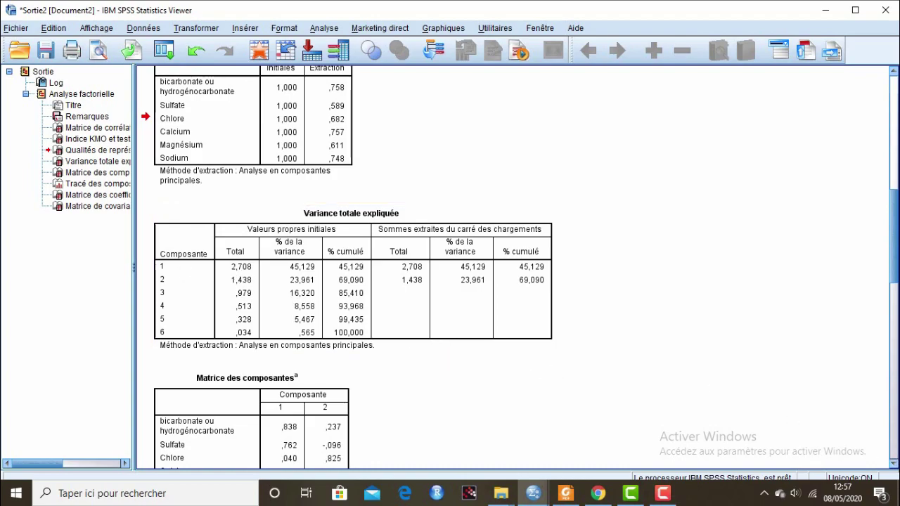
Step: Examine the component matrix loadings and compare them with the variables' positions in the component plot
{"action": "scroll", "coordinate": [896, 465], "scroll_direction": "down", "scroll_amount": 5}
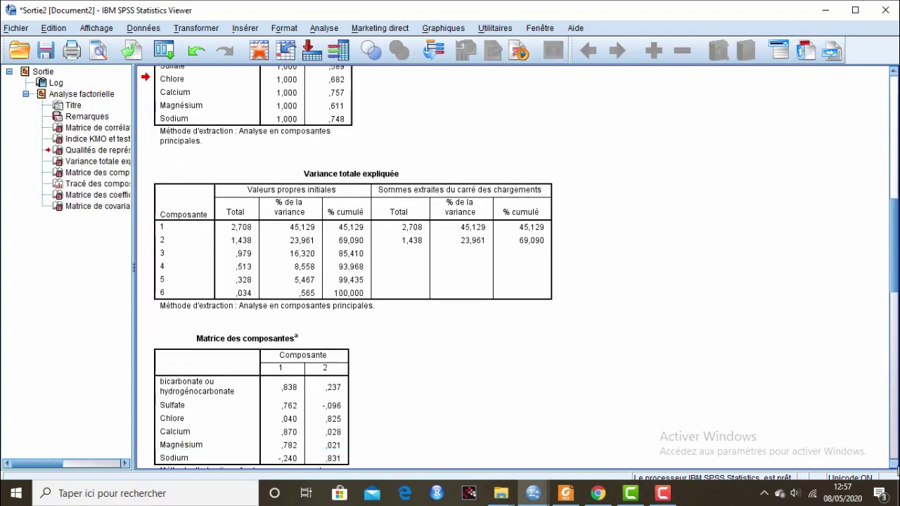
{"action": "left_click", "coordinate": [341, 419]}
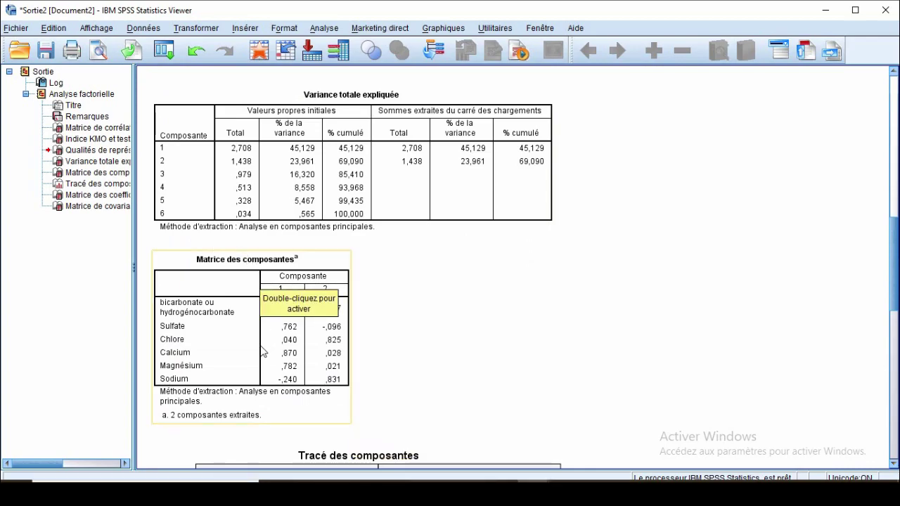
{"action": "left_click", "coordinate": [412, 364]}
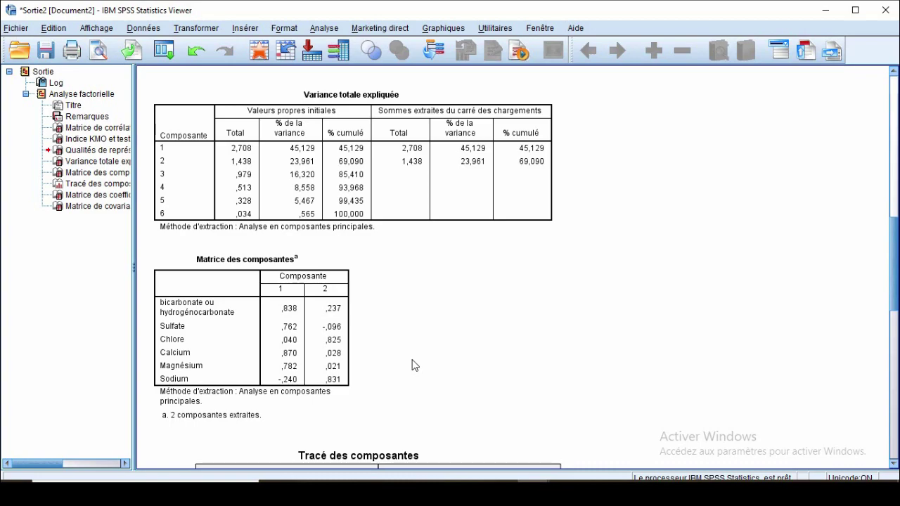
{"action": "left_click", "coordinate": [232, 335]}
{"action": "left_click", "coordinate": [894, 464]}
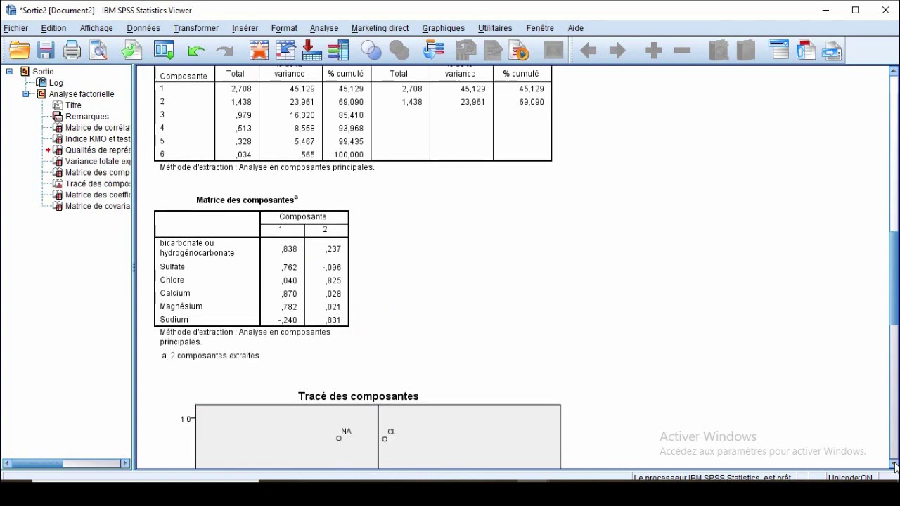
{"action": "left_click", "coordinate": [894, 466]}
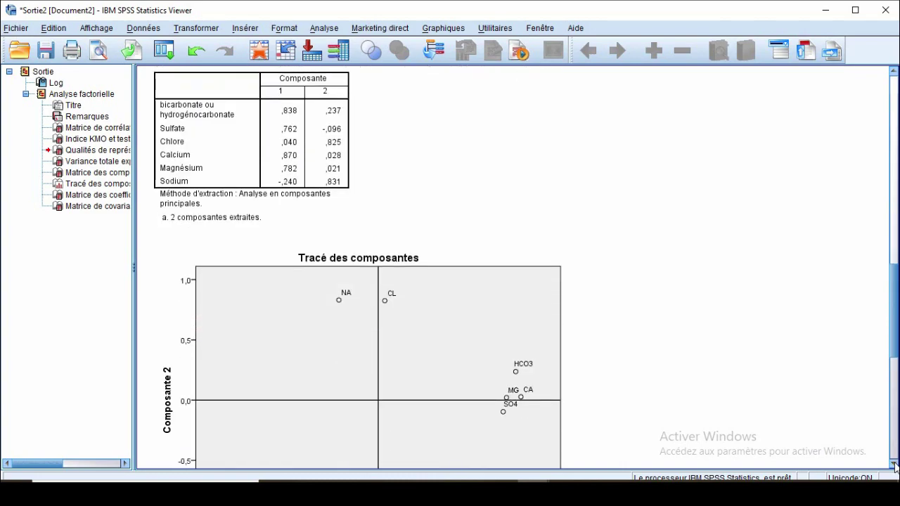
{"action": "left_click", "coordinate": [894, 466]}
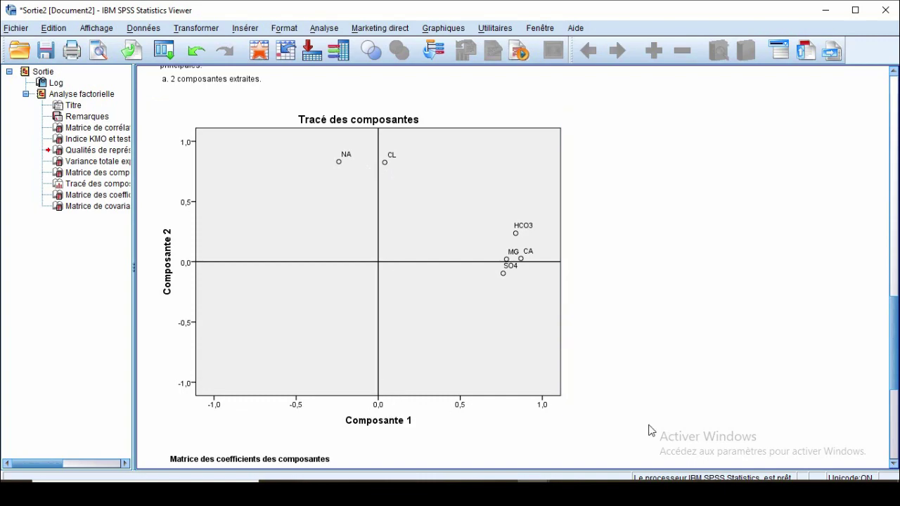
{"action": "left_click", "coordinate": [894, 71]}
{"action": "left_click", "coordinate": [894, 71]}
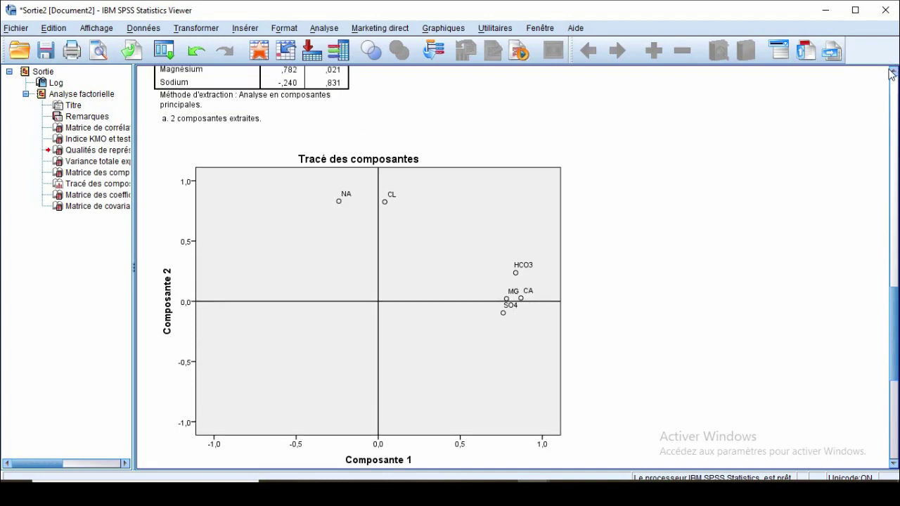
{"action": "scroll", "coordinate": [894, 71], "scroll_direction": "up", "scroll_amount": 5}
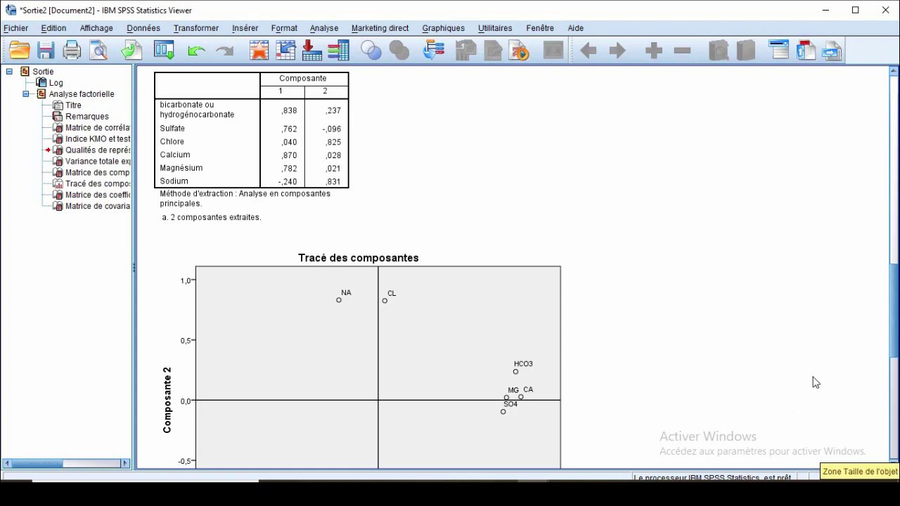
Step: Examine the component plot, the component score coefficient matrix, and the component score covariance matrix
{"action": "left_click", "coordinate": [893, 465]}
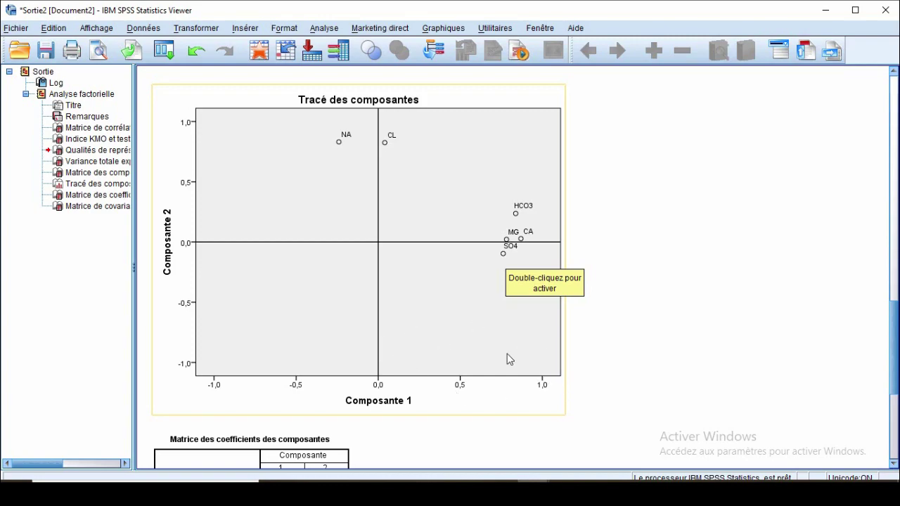
{"action": "left_click", "coordinate": [894, 464]}
{"action": "left_click", "coordinate": [894, 463]}
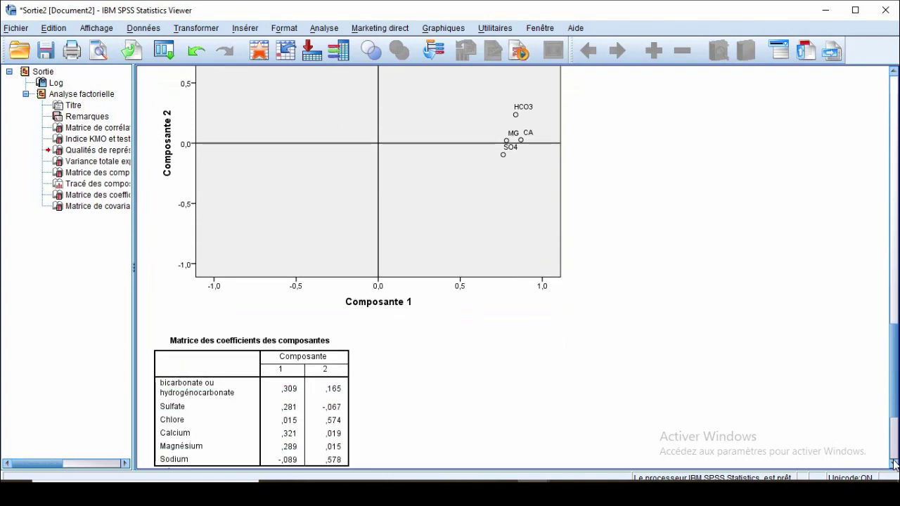
{"action": "left_click_drag", "start_coordinate": [894, 463], "coordinate": [894, 464]}
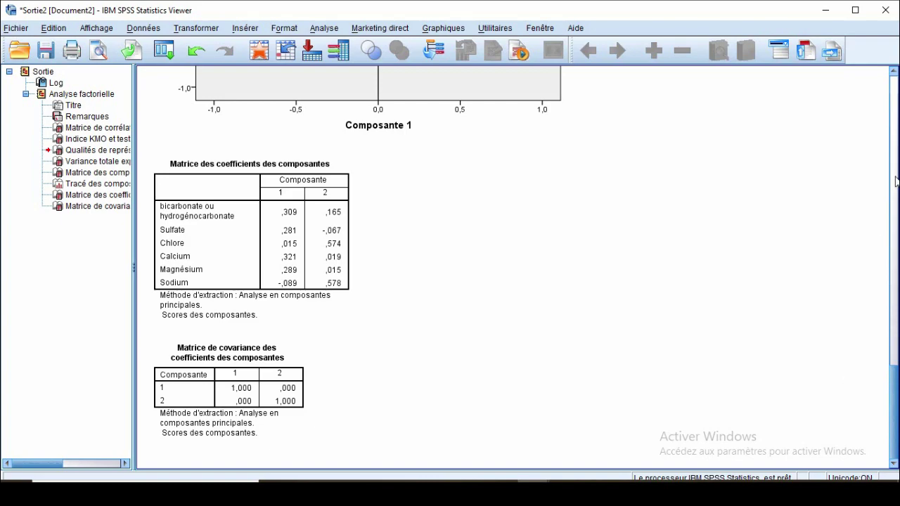
{"action": "left_click_drag", "start_coordinate": [893, 73], "coordinate": [893, 74]}
{"action": "left_click", "coordinate": [367, 147]}
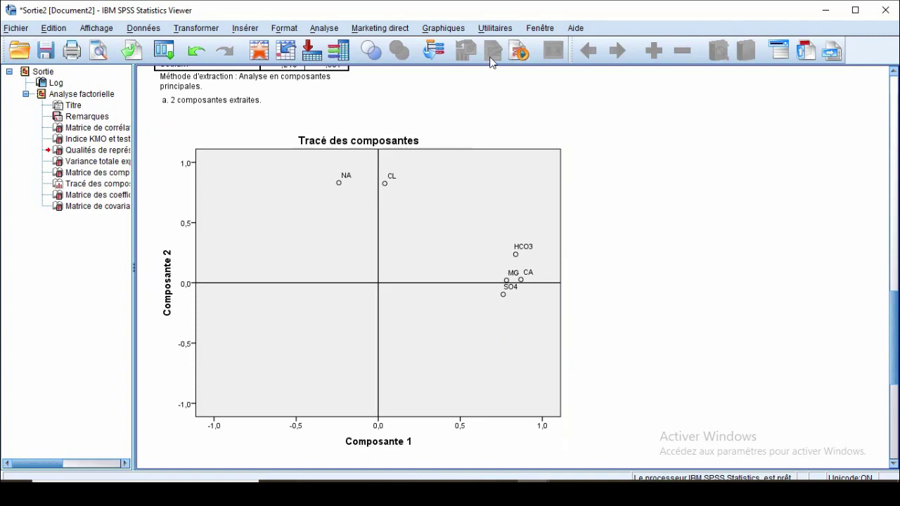
Step: Start defining a simple scatter plot with the legacy chart dialogs
{"action": "left_click", "coordinate": [452, 31]}
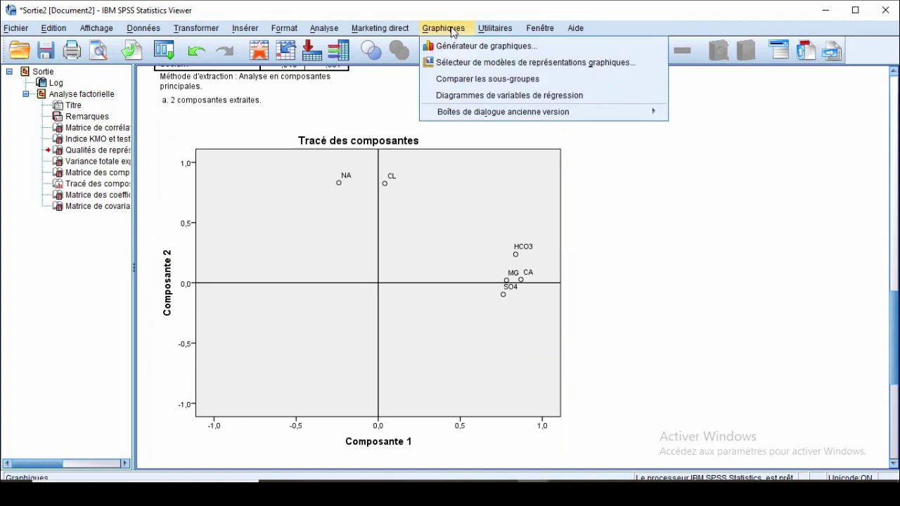
{"action": "mouse_move", "coordinate": [485, 112]}
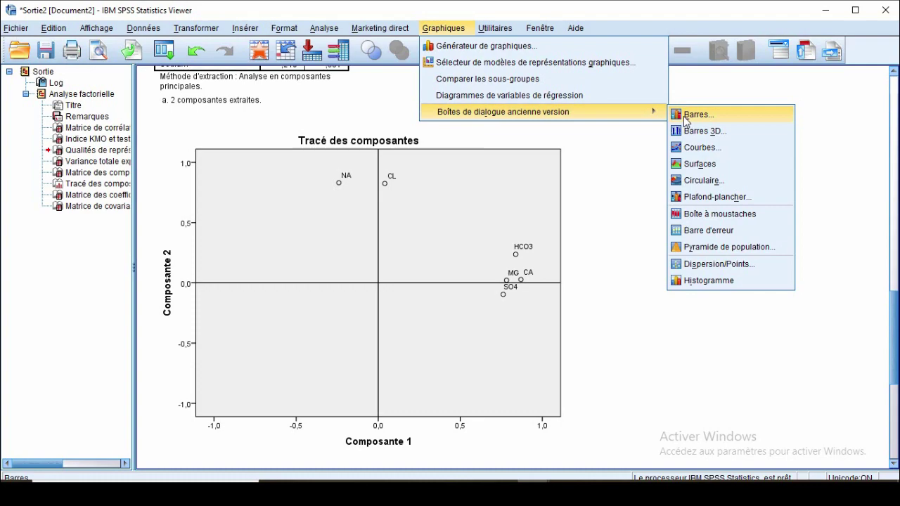
{"action": "left_click", "coordinate": [774, 270]}
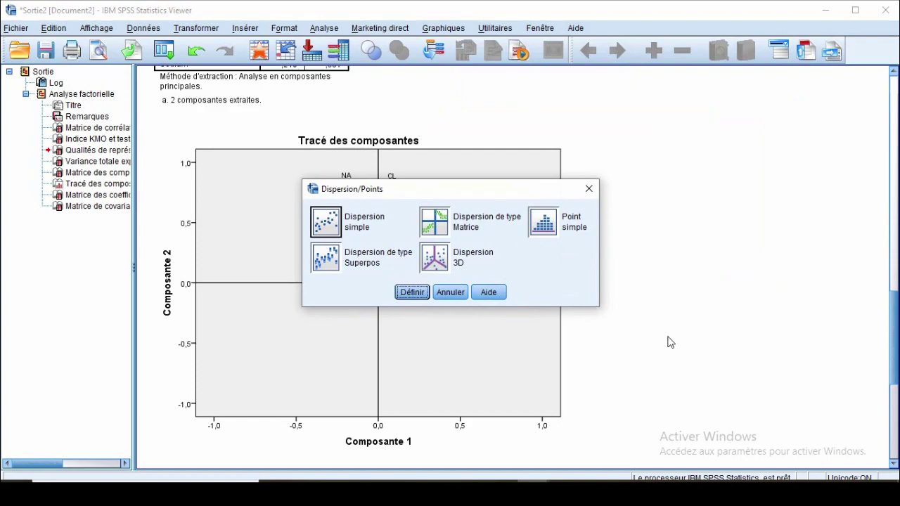
{"action": "left_click", "coordinate": [327, 223]}
{"action": "left_click", "coordinate": [421, 294]}
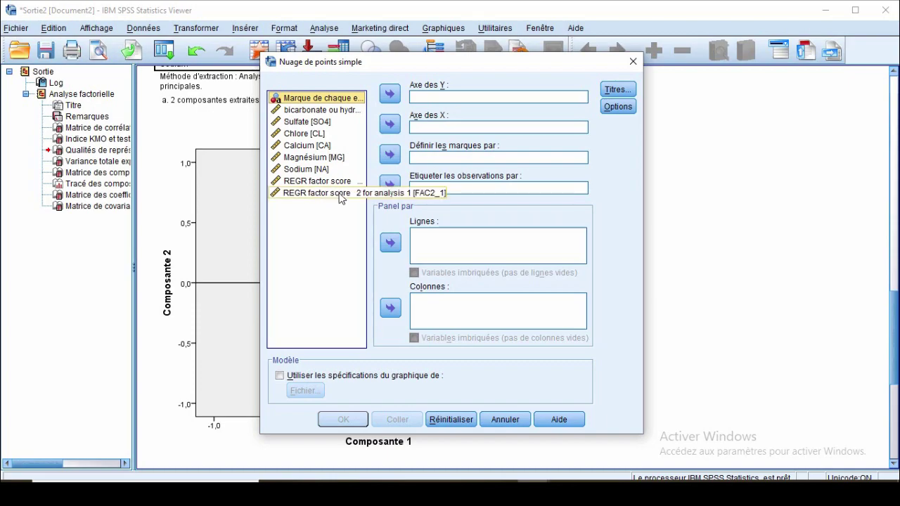
{"action": "left_click", "coordinate": [341, 194]}
{"action": "left_click", "coordinate": [391, 94]}
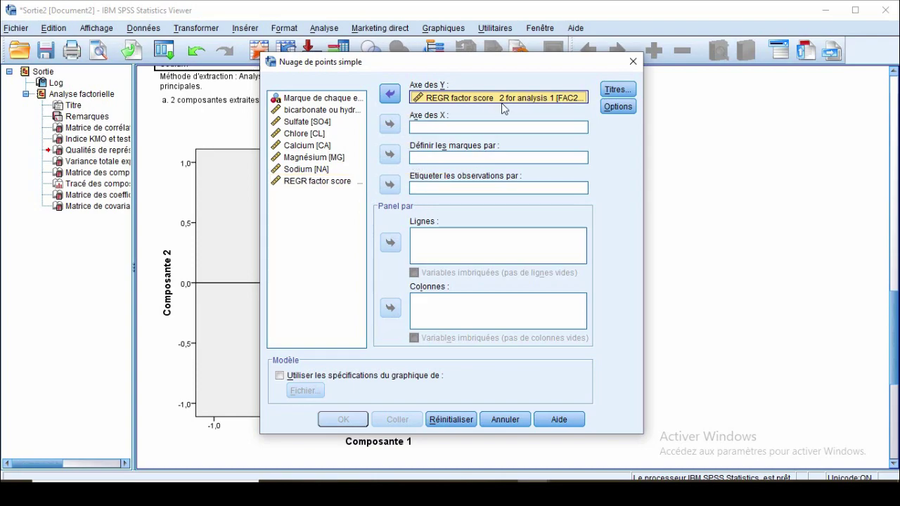
{"action": "left_click", "coordinate": [397, 98]}
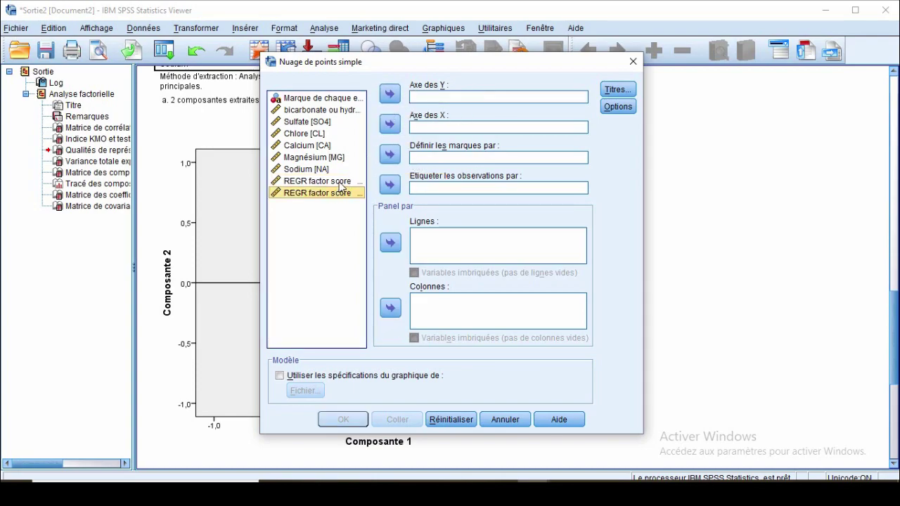
Step: Assign REGR factor score 1 to the Y axis, REGR factor score 2 to the X axis, and label the cases by water brand [SIGLE]
{"action": "left_click", "coordinate": [342, 181]}
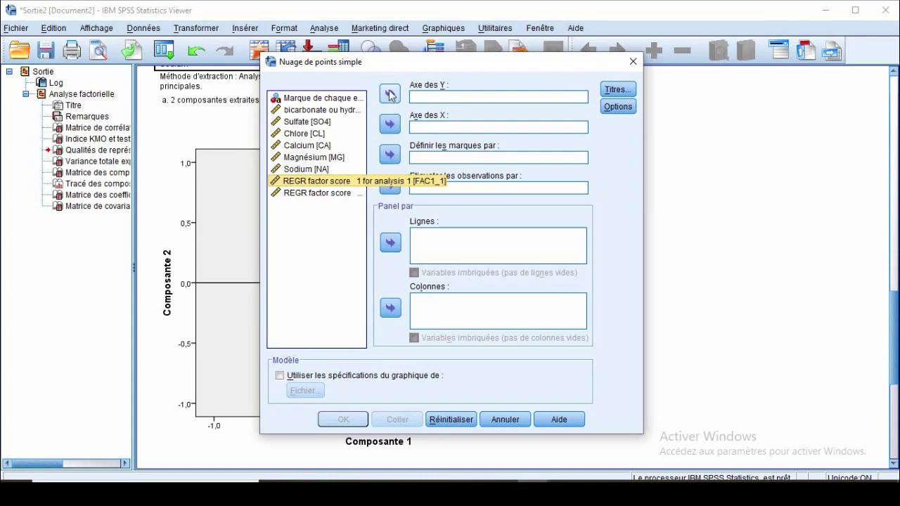
{"action": "left_click", "coordinate": [390, 94]}
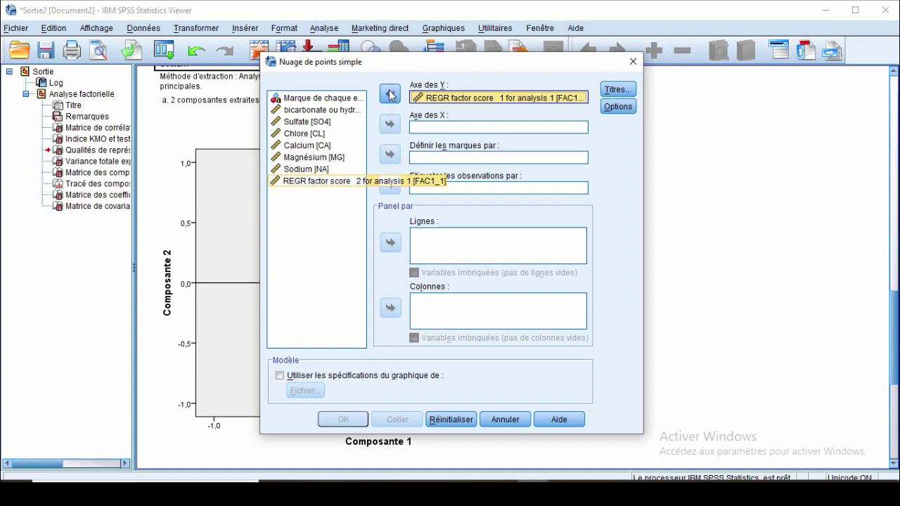
{"action": "left_click", "coordinate": [334, 185]}
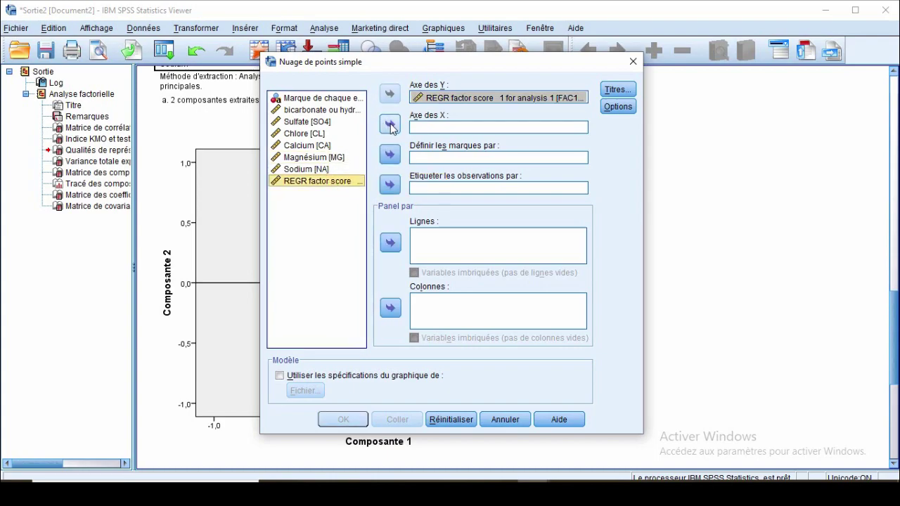
{"action": "left_click", "coordinate": [390, 125]}
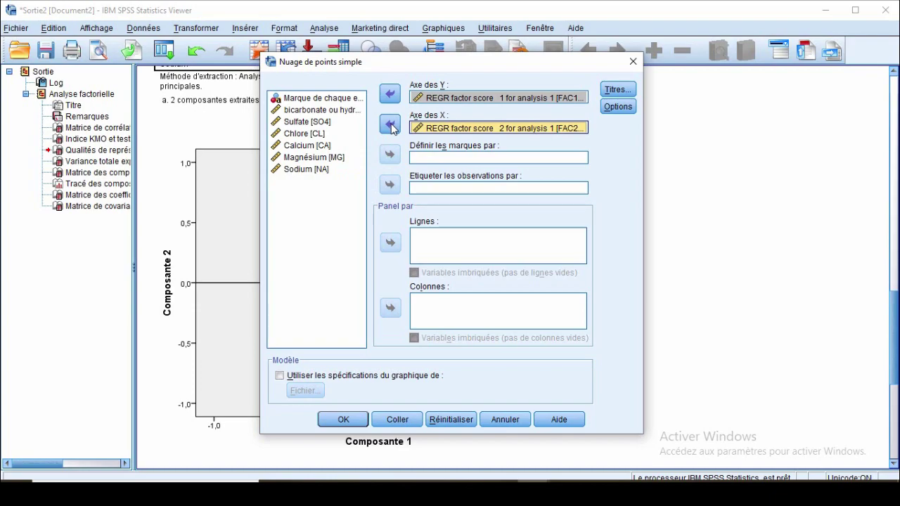
{"action": "left_click", "coordinate": [319, 102]}
{"action": "left_click", "coordinate": [390, 185]}
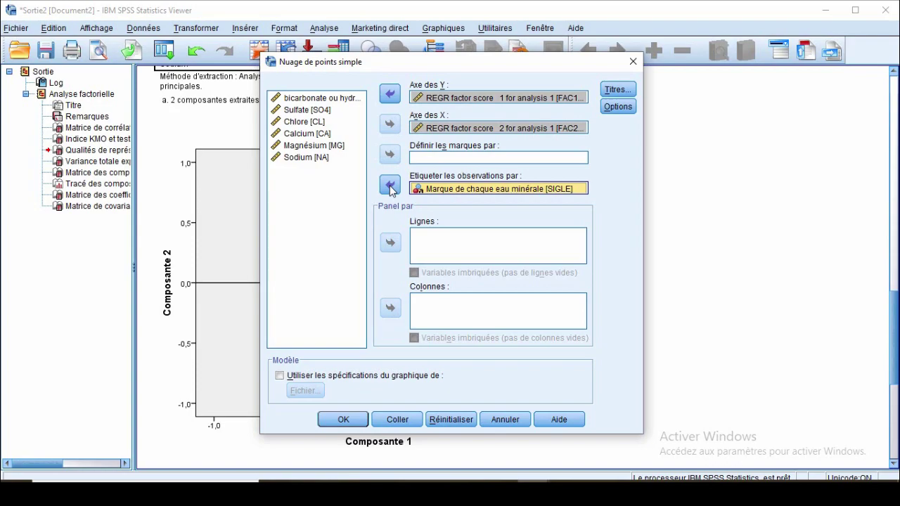
Step: Turn on the display of case labels in the chart options, generate the scatter plot, and bring it into view
{"action": "left_click", "coordinate": [621, 107]}
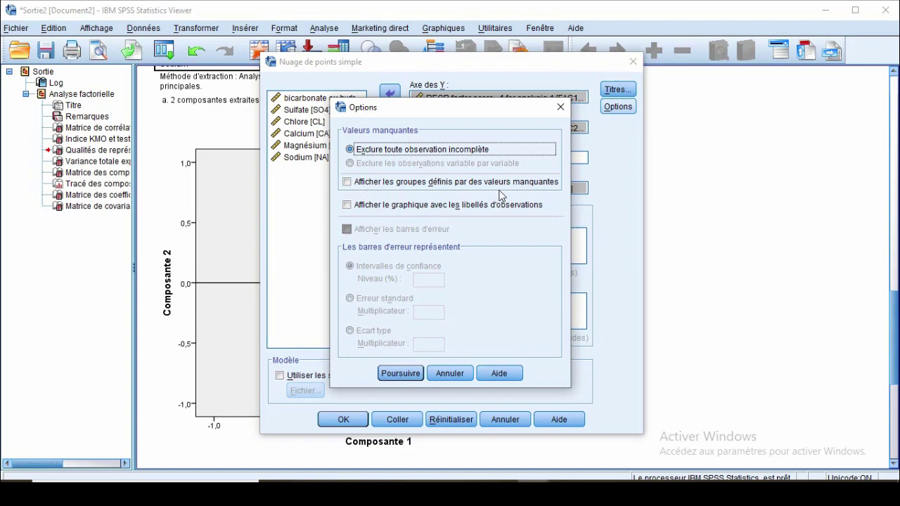
{"action": "left_click", "coordinate": [347, 206]}
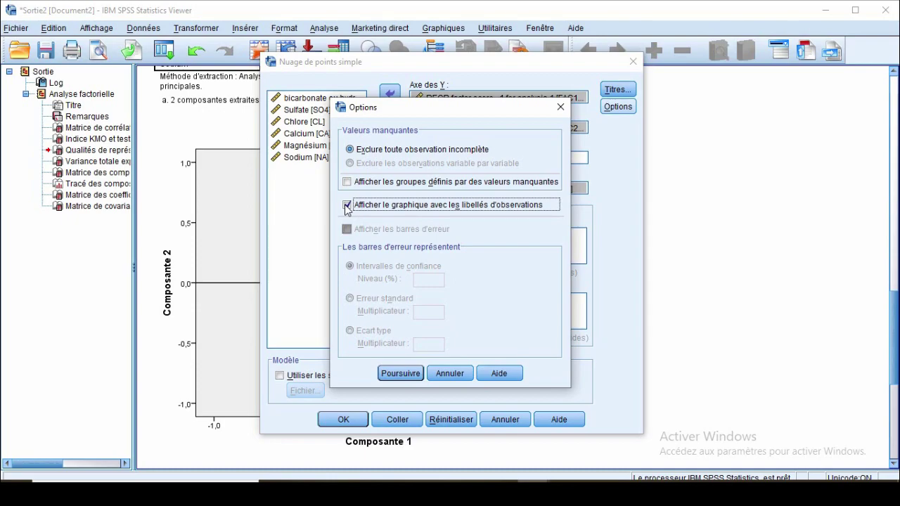
{"action": "left_click", "coordinate": [400, 374]}
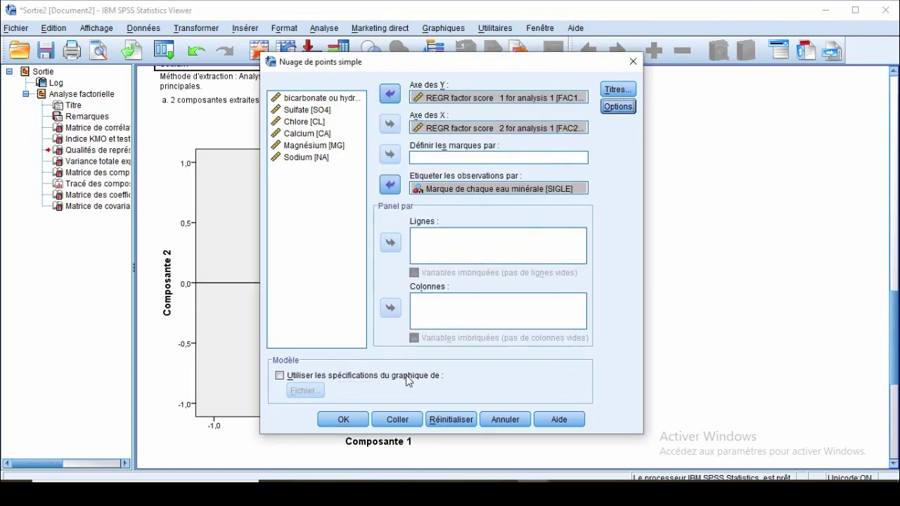
{"action": "left_click", "coordinate": [340, 420]}
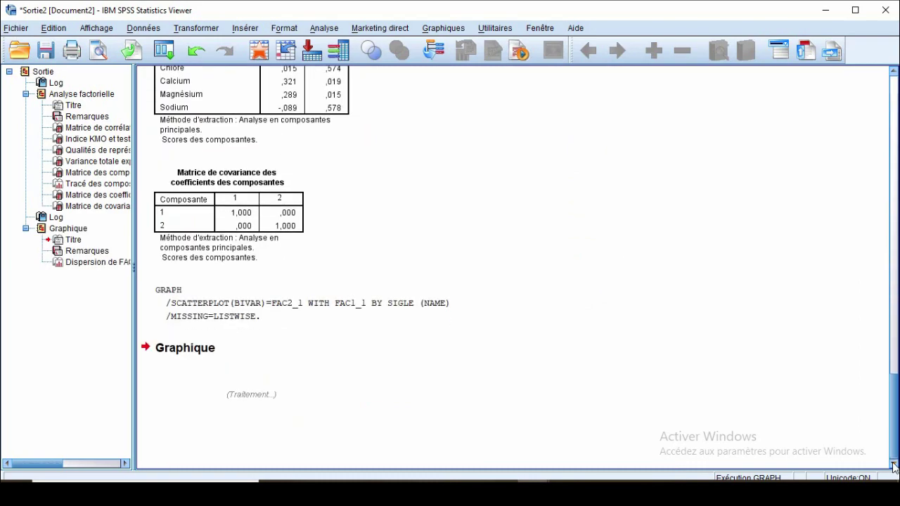
{"action": "left_click", "coordinate": [893, 465]}
{"action": "left_click", "coordinate": [894, 465]}
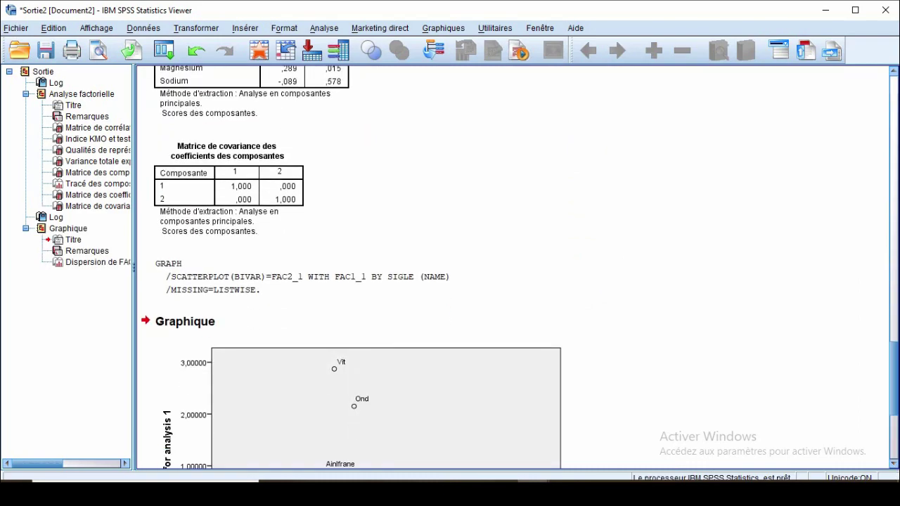
{"action": "left_click_drag", "start_coordinate": [896, 400], "coordinate": [898, 447]}
{"action": "left_click", "coordinate": [401, 335]}
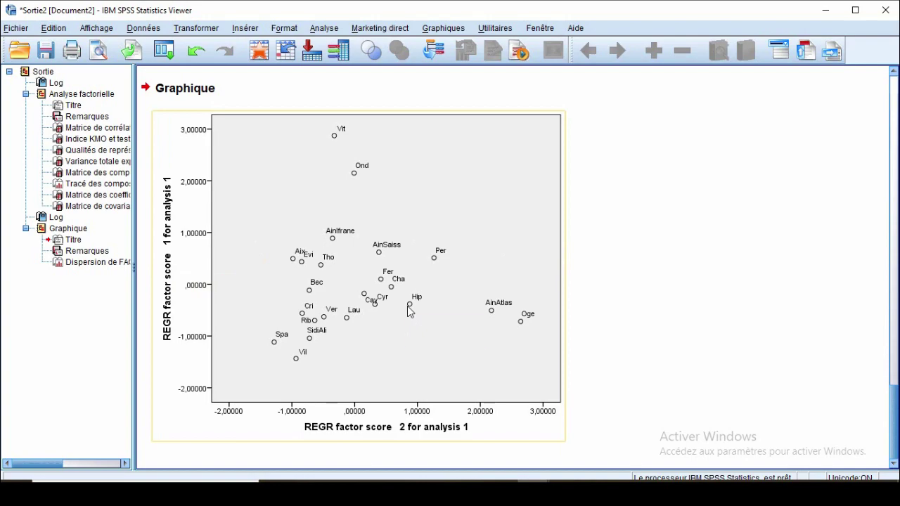
Step: Reopen the simple scatter plot definition, remove both factor scores from the axes, and dismiss the low battery notification
{"action": "left_click", "coordinate": [438, 30]}
{"action": "mouse_move", "coordinate": [652, 115]}
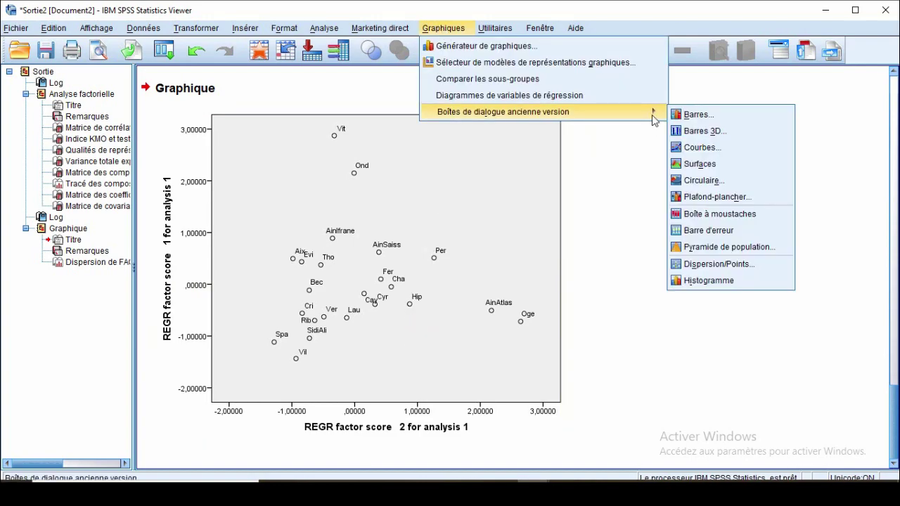
{"action": "left_click", "coordinate": [732, 264]}
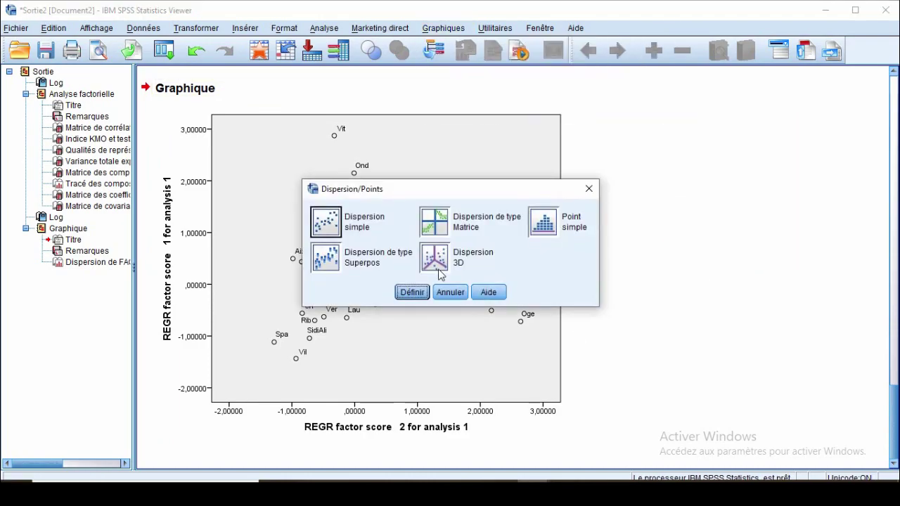
{"action": "left_click", "coordinate": [411, 292]}
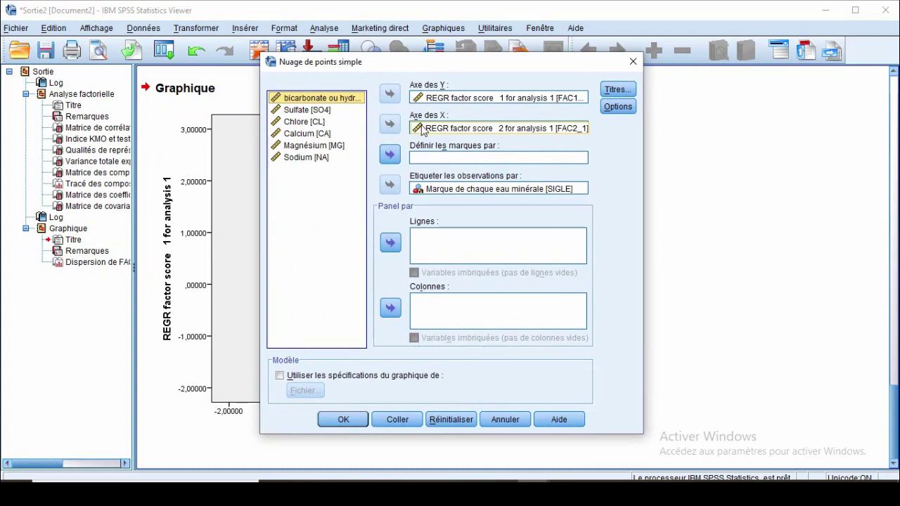
{"action": "left_click", "coordinate": [391, 127]}
{"action": "left_click", "coordinate": [426, 98]}
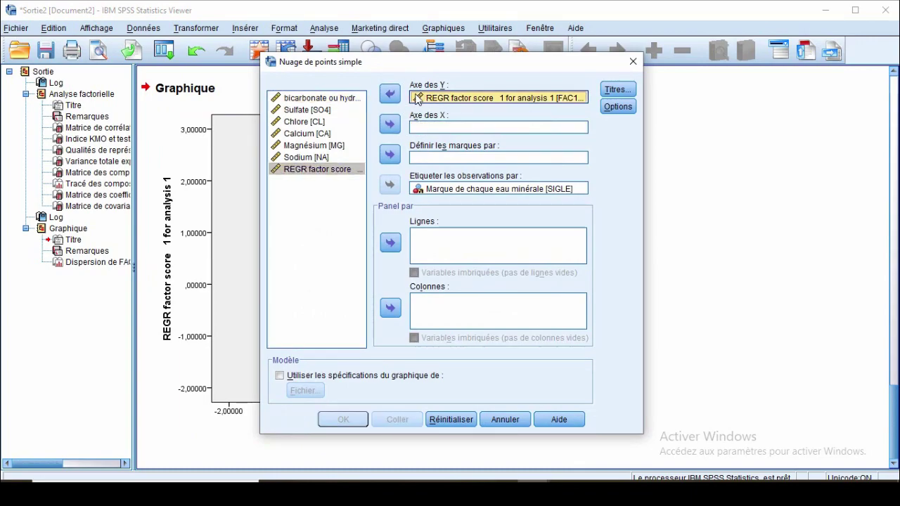
{"action": "left_click", "coordinate": [393, 95]}
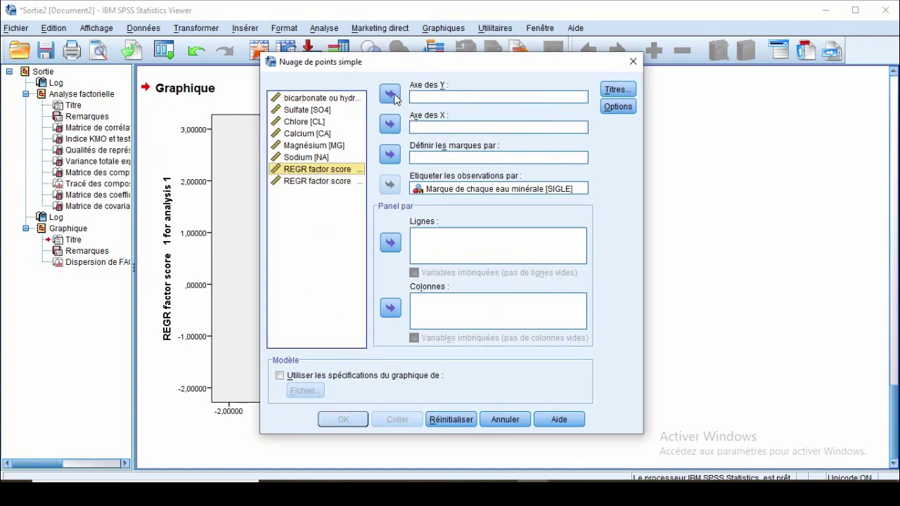
{"action": "left_click", "coordinate": [344, 181]}
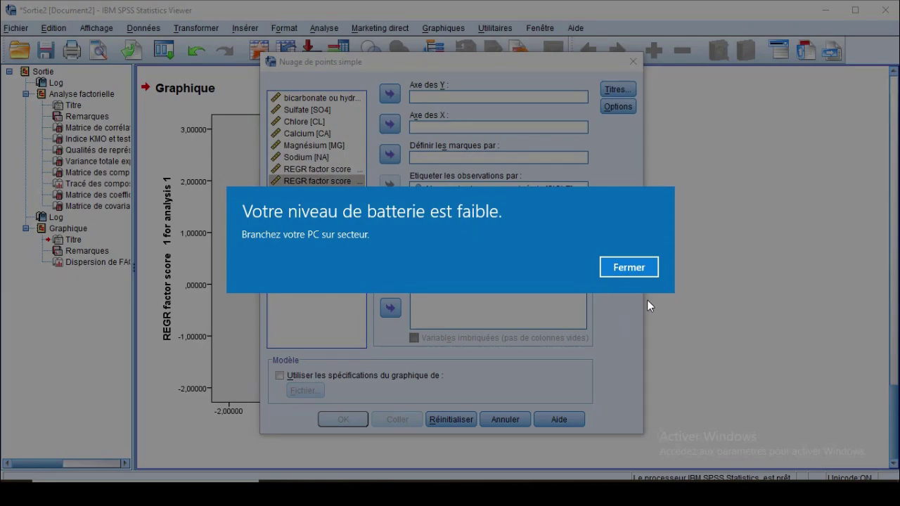
{"action": "left_click", "coordinate": [642, 268]}
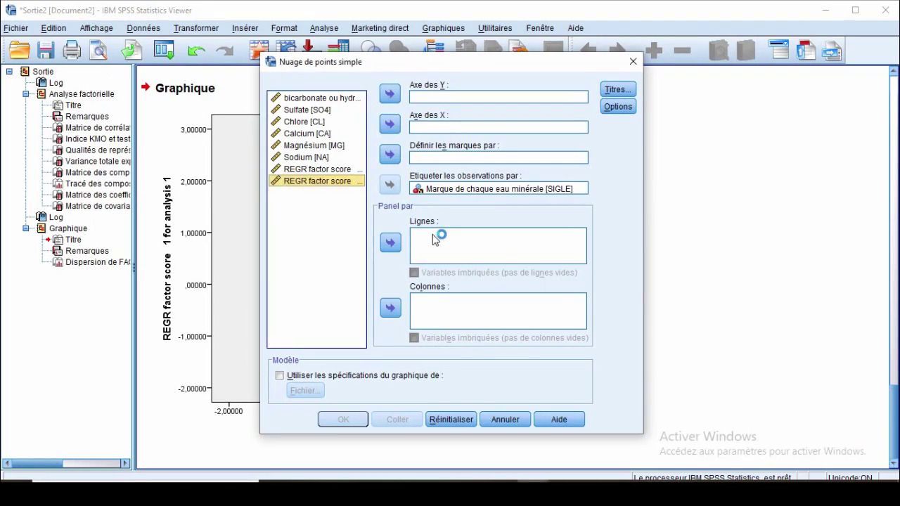
Step: Assign REGR factor score 1 to the X axis and REGR factor score 2 to the Y axis, and generate the scatter plot
{"action": "left_click", "coordinate": [347, 170]}
{"action": "double_click", "coordinate": [348, 170]}
{"action": "left_click", "coordinate": [354, 172]}
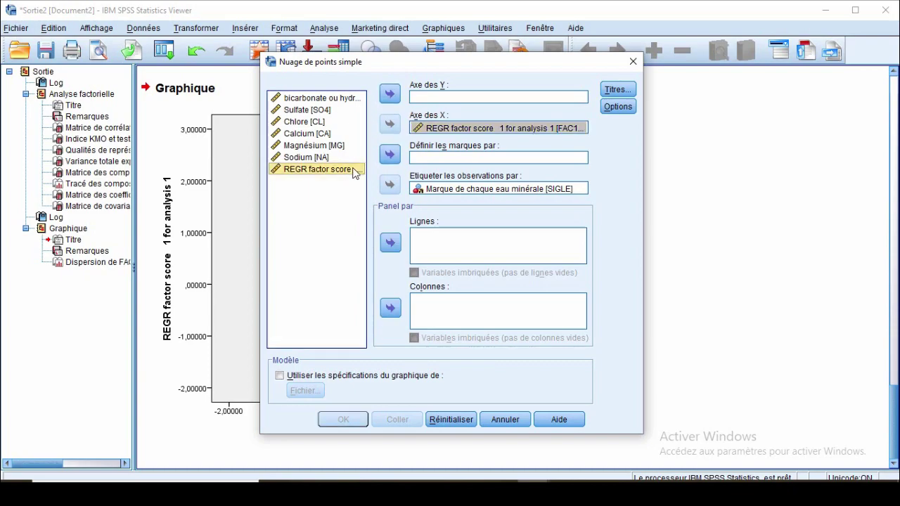
{"action": "left_click", "coordinate": [393, 96]}
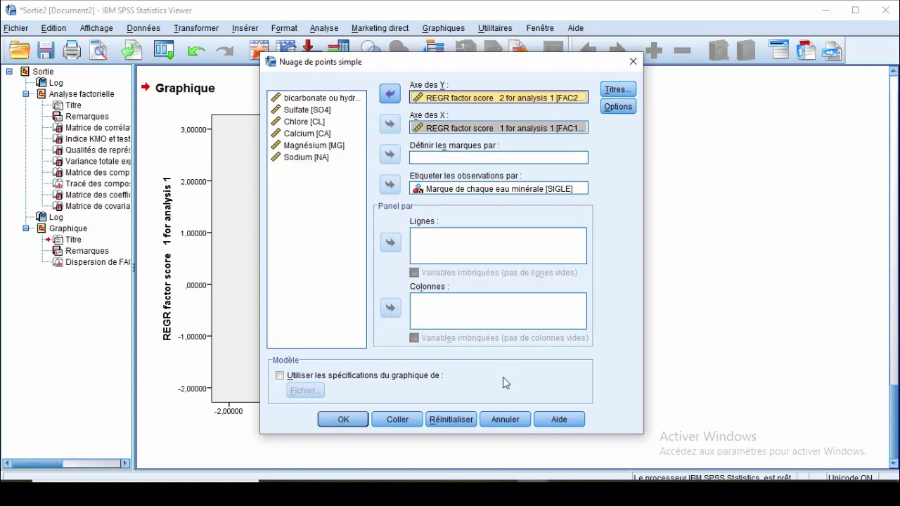
{"action": "left_click", "coordinate": [343, 419]}
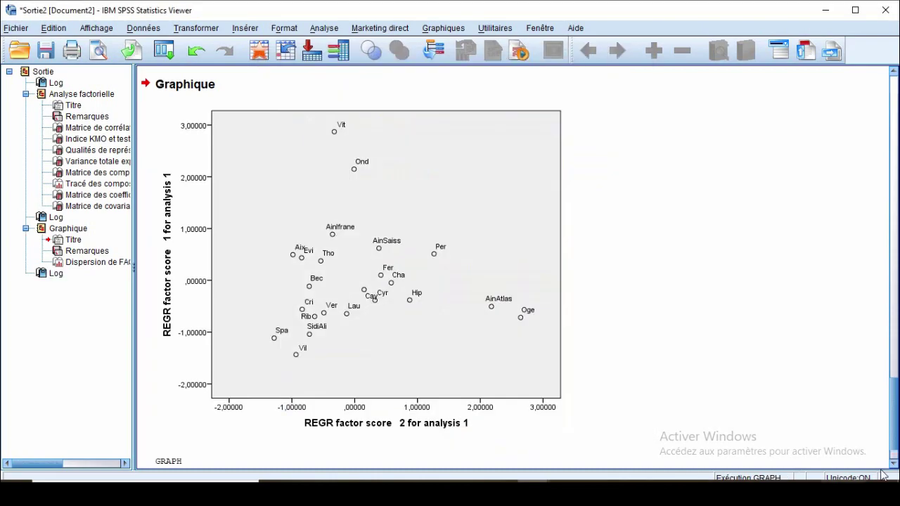
Step: Examine the mineral waters' positions in the new factor score plot and try to open the chart for editing
{"action": "scroll", "coordinate": [896, 416], "scroll_direction": "down", "scroll_amount": 3}
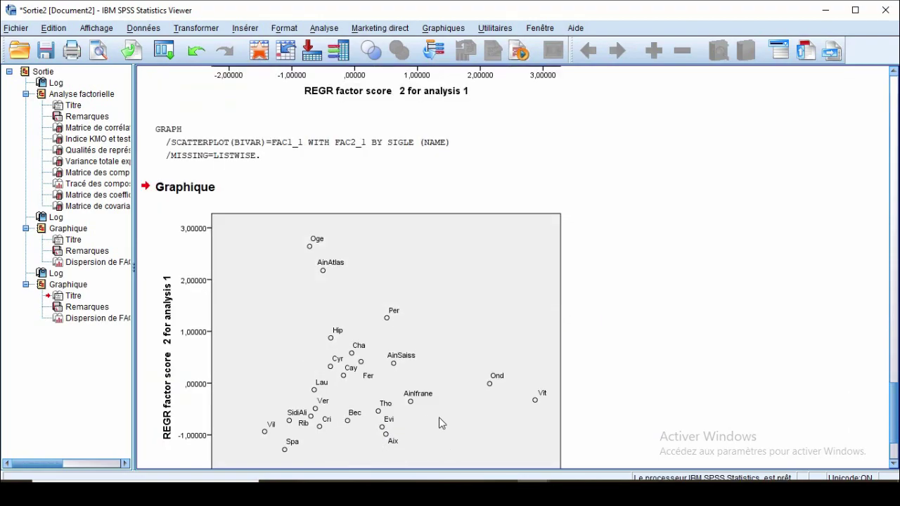
{"action": "scroll", "coordinate": [440, 419], "scroll_direction": "down", "scroll_amount": 3}
{"action": "left_click", "coordinate": [439, 422]}
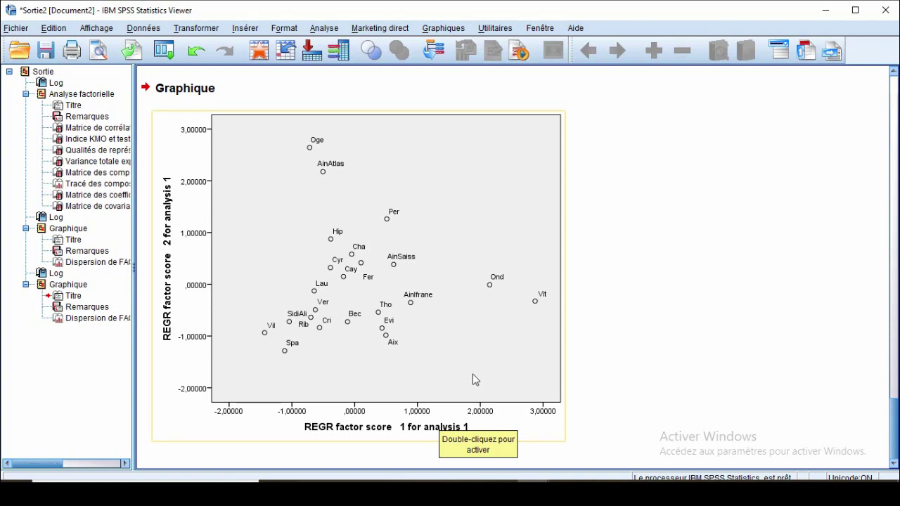
{"action": "double_click", "coordinate": [434, 313]}
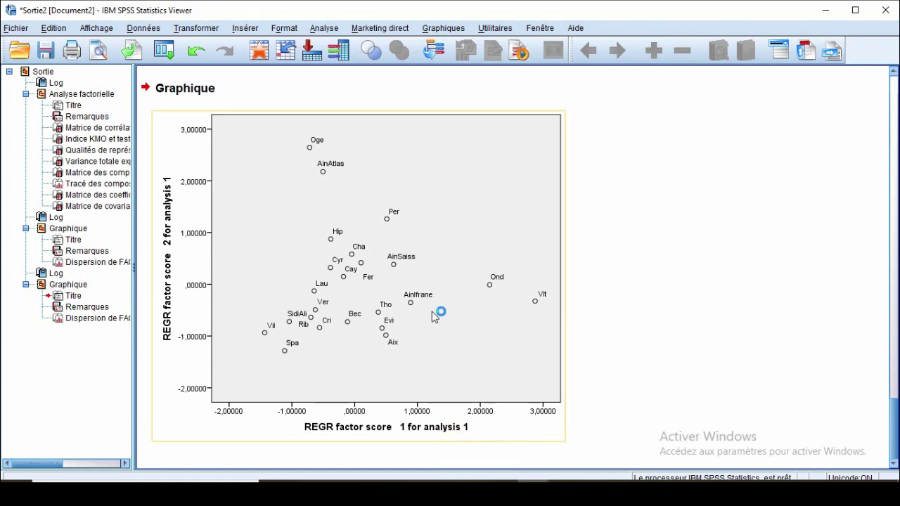
{"action": "left_click", "coordinate": [741, 261]}
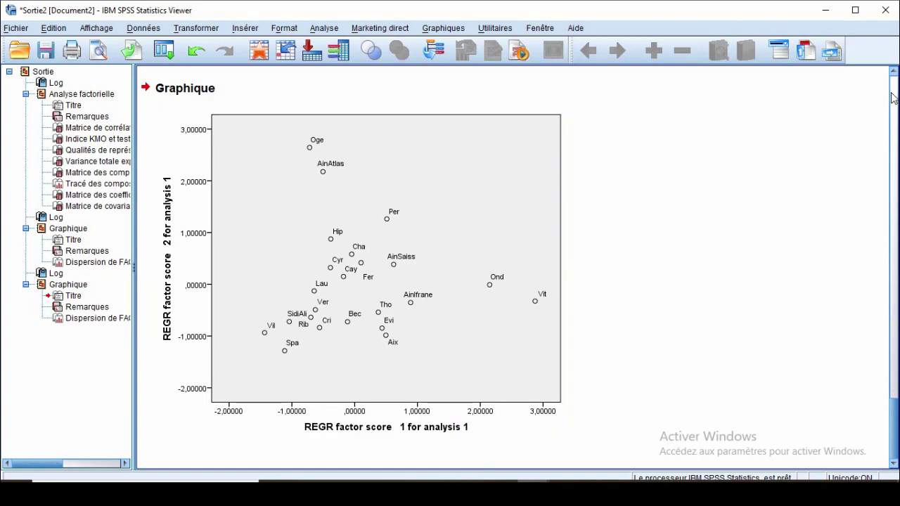
Step: Review the variables' positions in the component plot and return to the factor score scatter plot
{"action": "left_click_drag", "start_coordinate": [897, 416], "coordinate": [896, 243]}
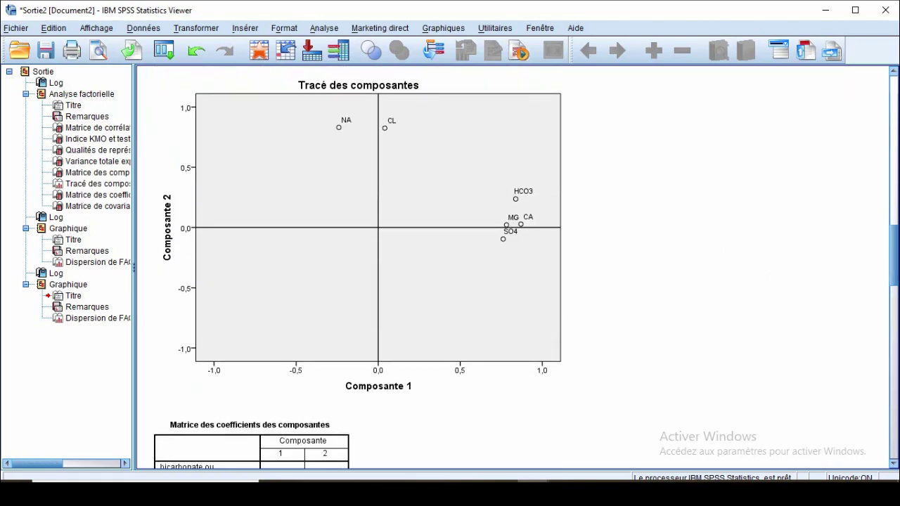
{"action": "left_click", "coordinate": [338, 223]}
{"action": "left_click", "coordinate": [761, 399]}
{"action": "left_click_drag", "start_coordinate": [897, 263], "coordinate": [895, 425]}
Step: Open the factor score scatter plot for editing and add a vertical reference line on the REGR factor score 1 axis
{"action": "left_click", "coordinate": [543, 325]}
{"action": "left_click", "coordinate": [478, 292]}
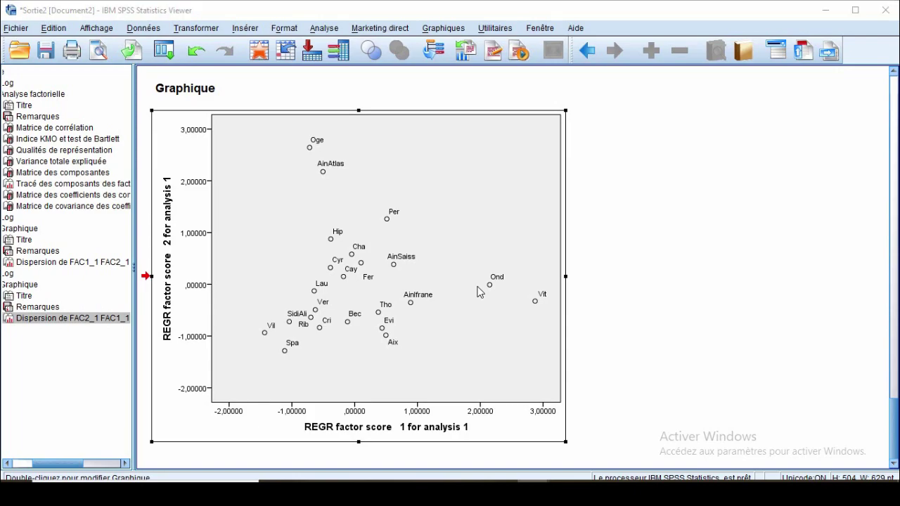
{"action": "double_click", "coordinate": [481, 291]}
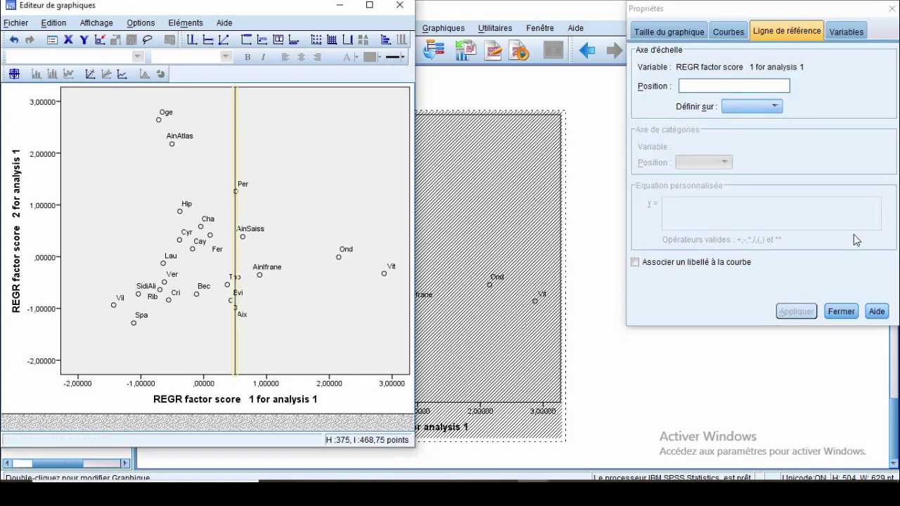
{"action": "left_click", "coordinate": [849, 316]}
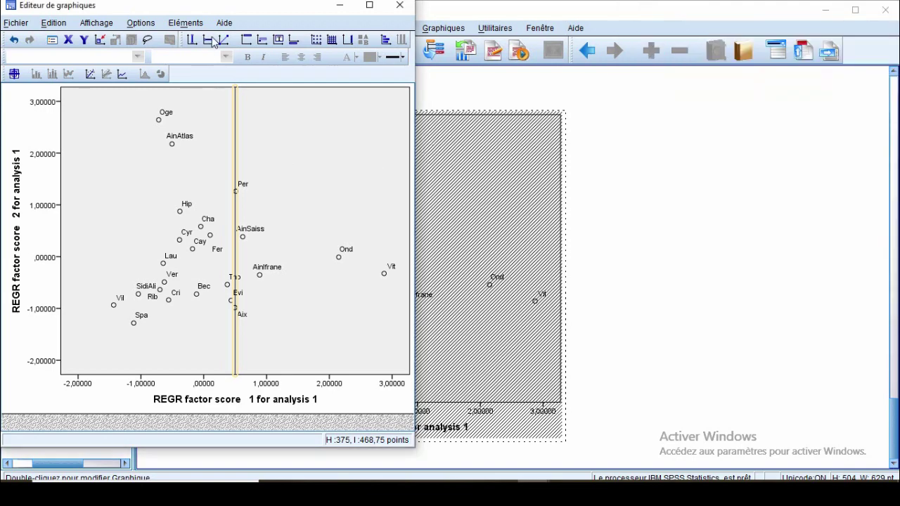
Step: Add a horizontal reference line on the REGR factor score 2 axis of the scatter plot
{"action": "left_click", "coordinate": [210, 40]}
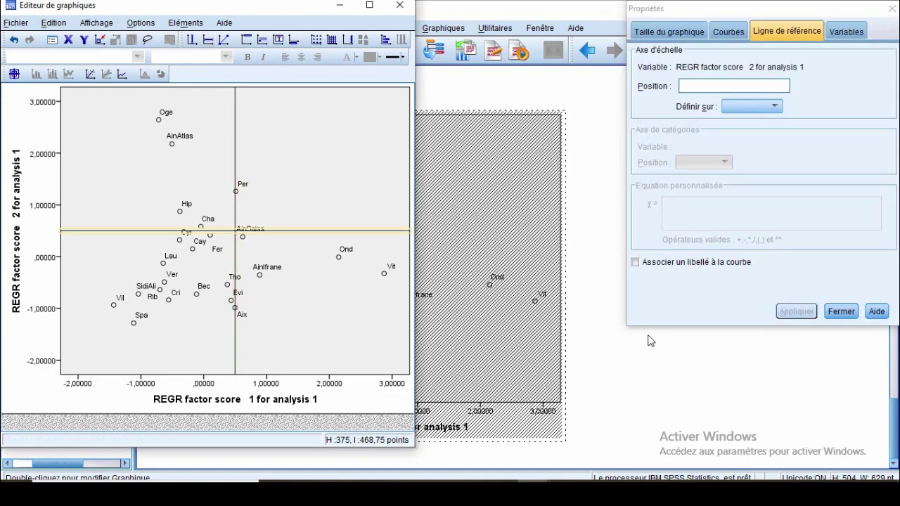
{"action": "left_click", "coordinate": [846, 314]}
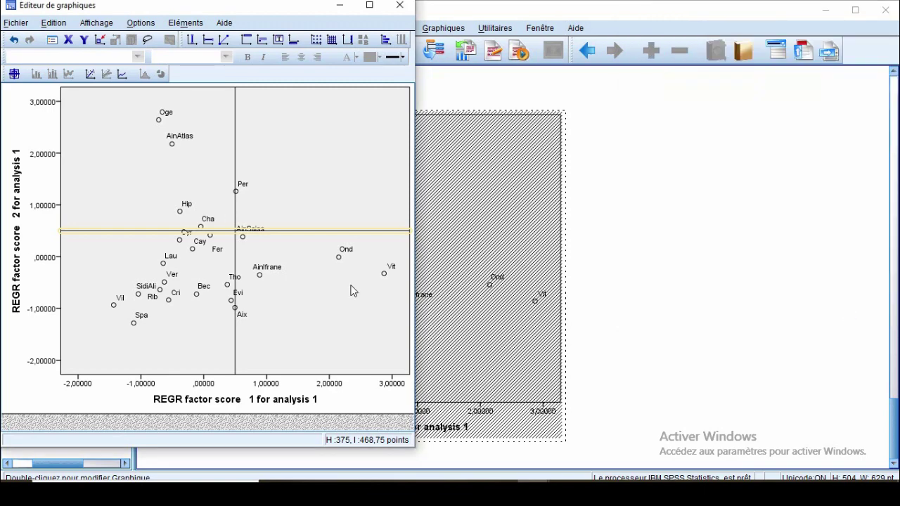
{"action": "double_click", "coordinate": [353, 291]}
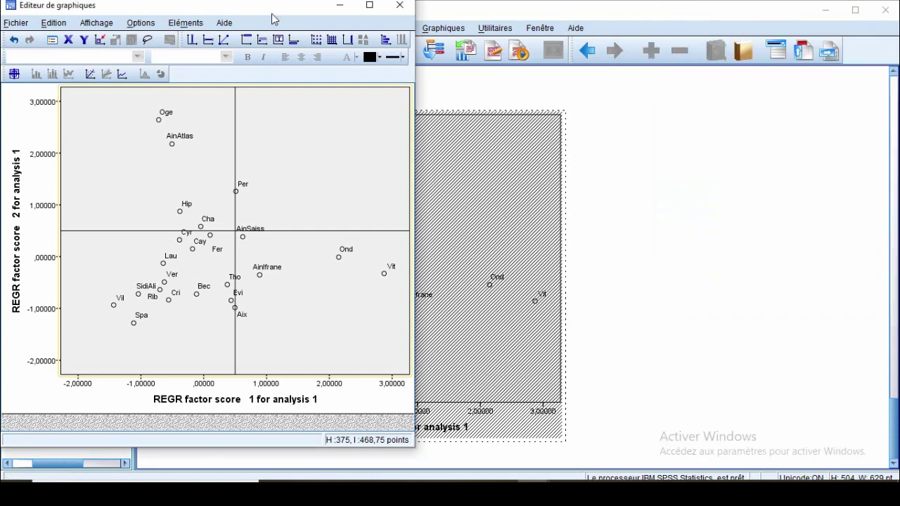
Step: Move the chart editor out of the way and bring the component plot into view in the output
{"action": "left_click_drag", "start_coordinate": [277, 9], "coordinate": [486, 56]}
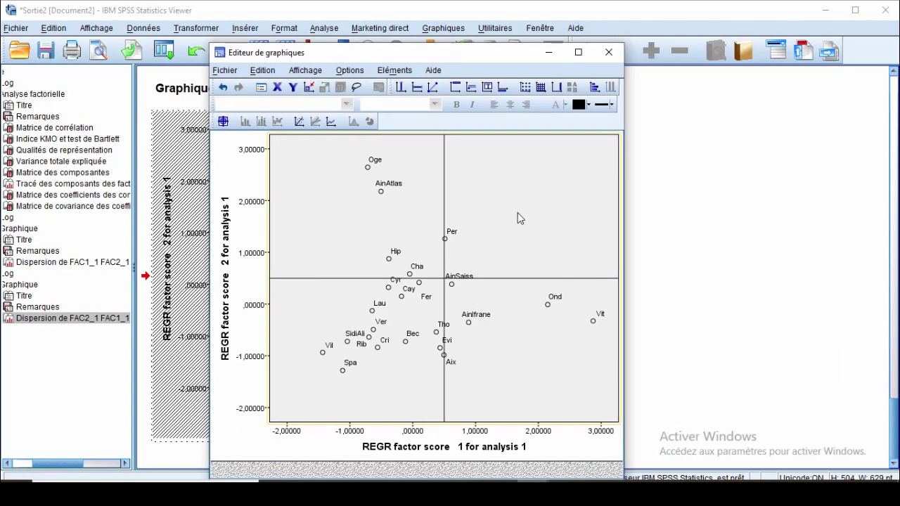
{"action": "left_click_drag", "start_coordinate": [470, 62], "coordinate": [741, 83]}
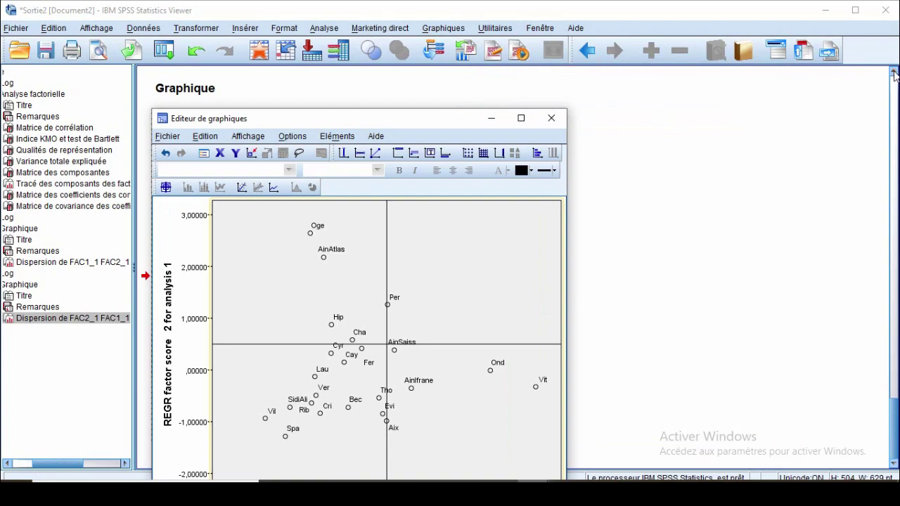
{"action": "left_click", "coordinate": [894, 77]}
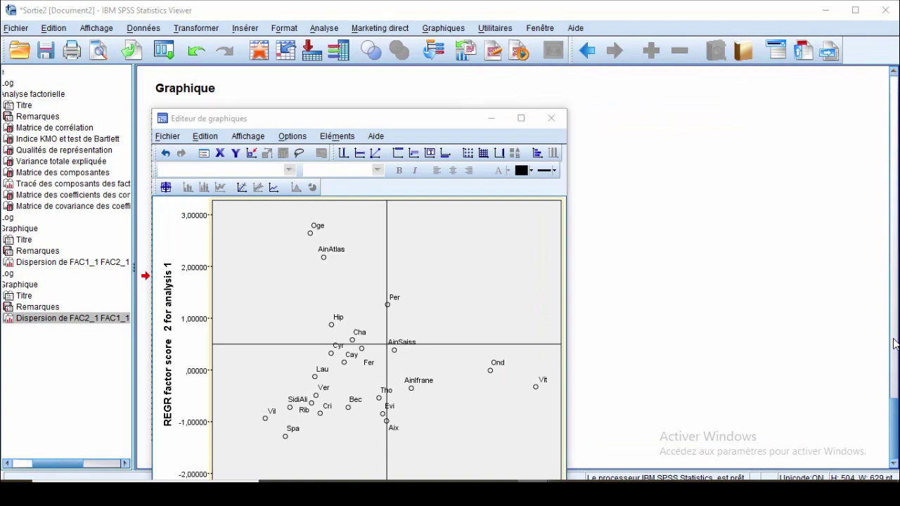
{"action": "scroll", "coordinate": [895, 346], "scroll_direction": "up", "scroll_amount": 3}
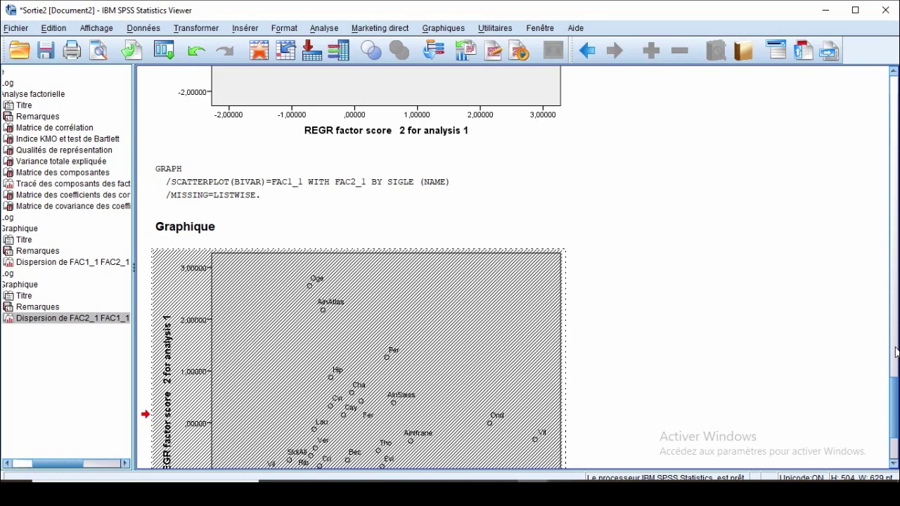
{"action": "scroll", "coordinate": [896, 349], "scroll_direction": "up", "scroll_amount": 3}
{"action": "scroll", "coordinate": [896, 350], "scroll_direction": "up", "scroll_amount": 3}
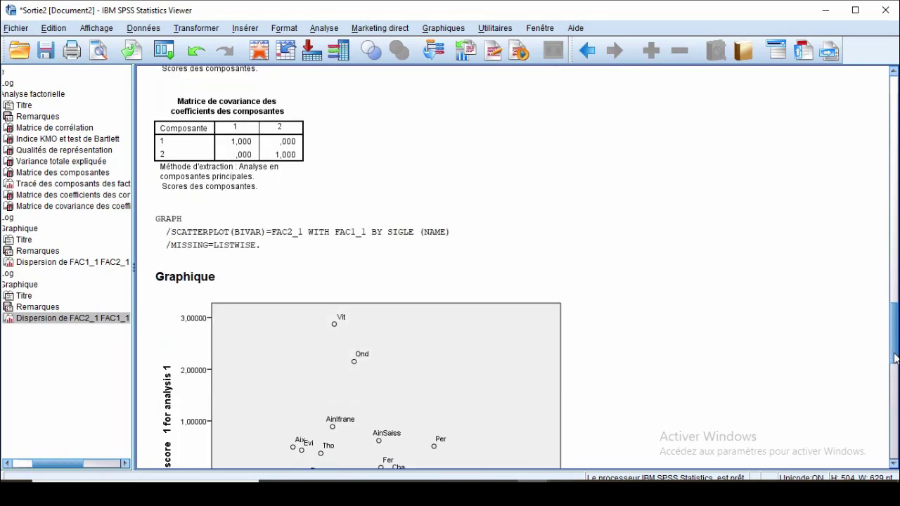
{"action": "scroll", "coordinate": [897, 295], "scroll_direction": "up", "scroll_amount": 3}
{"action": "scroll", "coordinate": [897, 295], "scroll_direction": "up", "scroll_amount": 9}
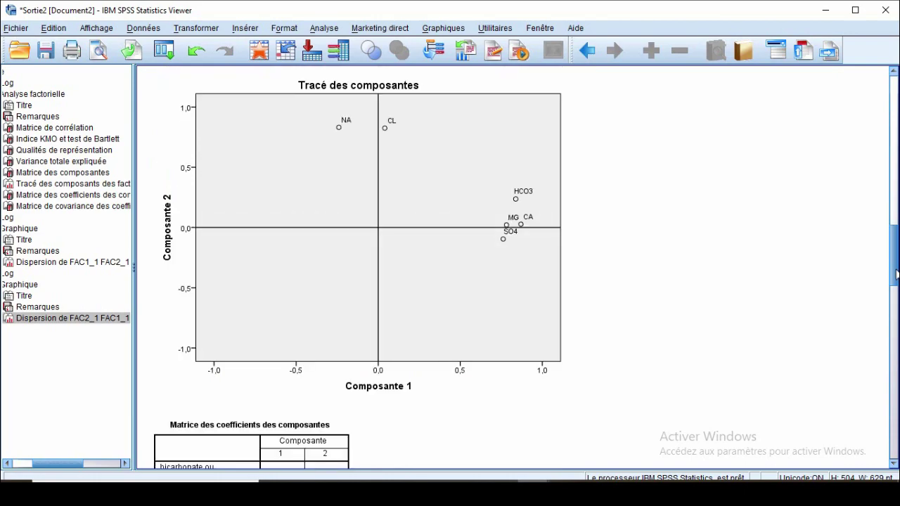
Step: Bring the chart editor back to the front and place it beside the component plot
{"action": "left_click", "coordinate": [534, 484]}
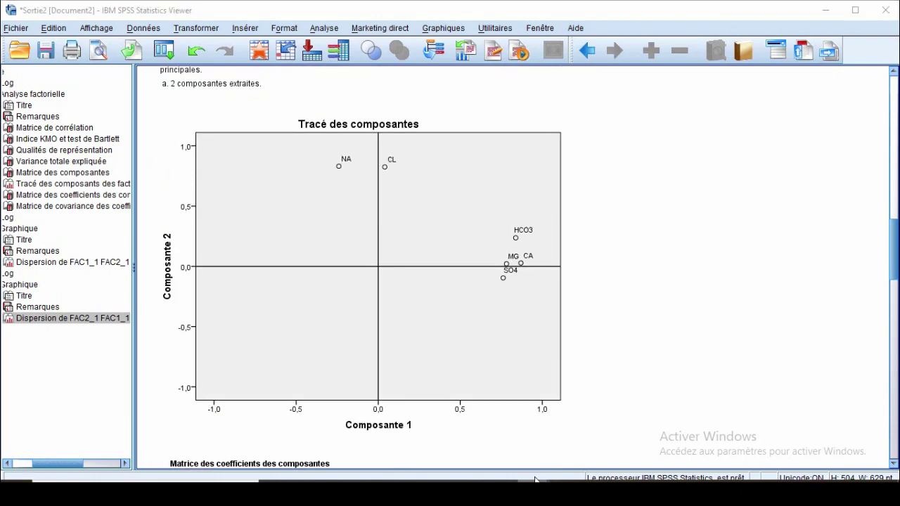
{"action": "mouse_move", "coordinate": [536, 481]}
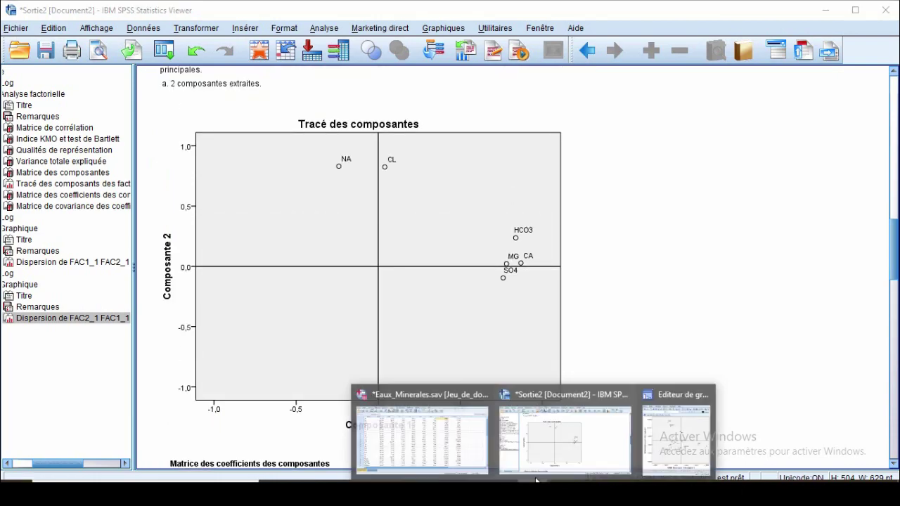
{"action": "left_click", "coordinate": [660, 462]}
{"action": "left_click_drag", "start_coordinate": [358, 119], "coordinate": [767, 45]}
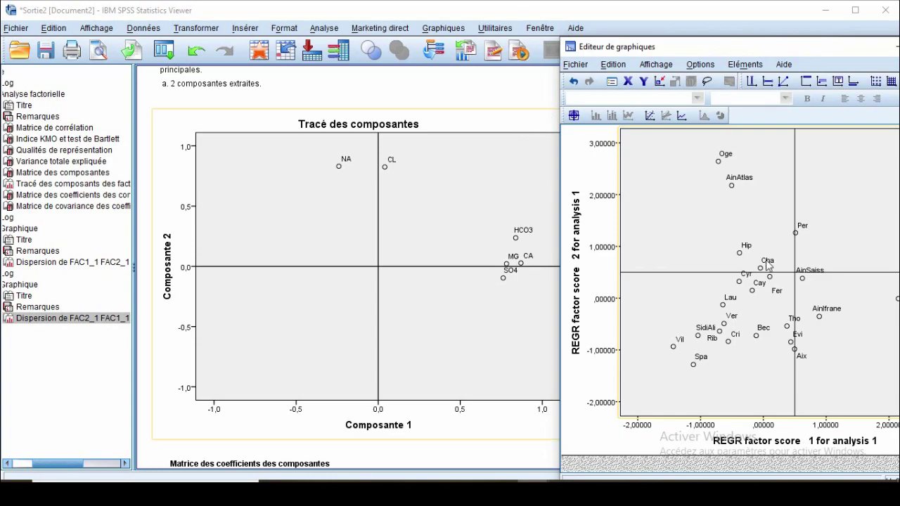
Step: Compare the waters' positions in the factor score plot with the ion variables in the component plot, repositioning the chart editor as needed
{"action": "left_click", "coordinate": [344, 199]}
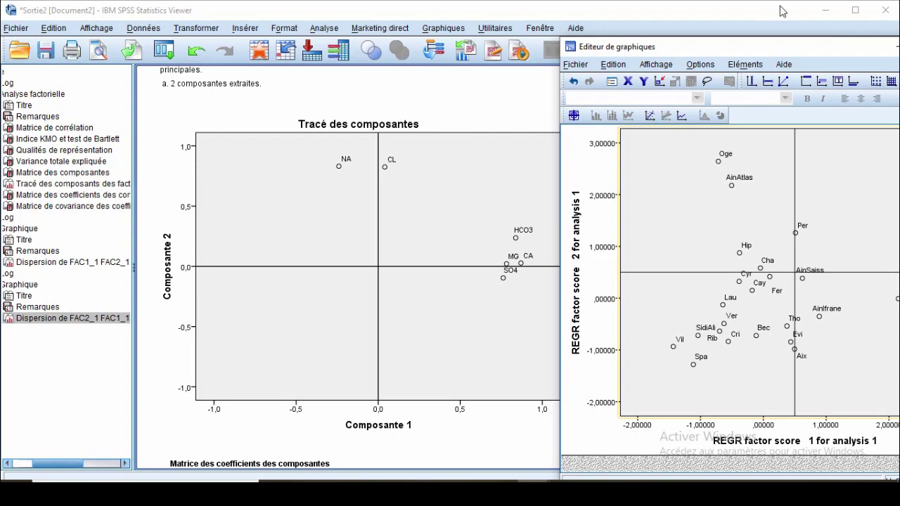
{"action": "left_click_drag", "start_coordinate": [784, 52], "coordinate": [553, 42]}
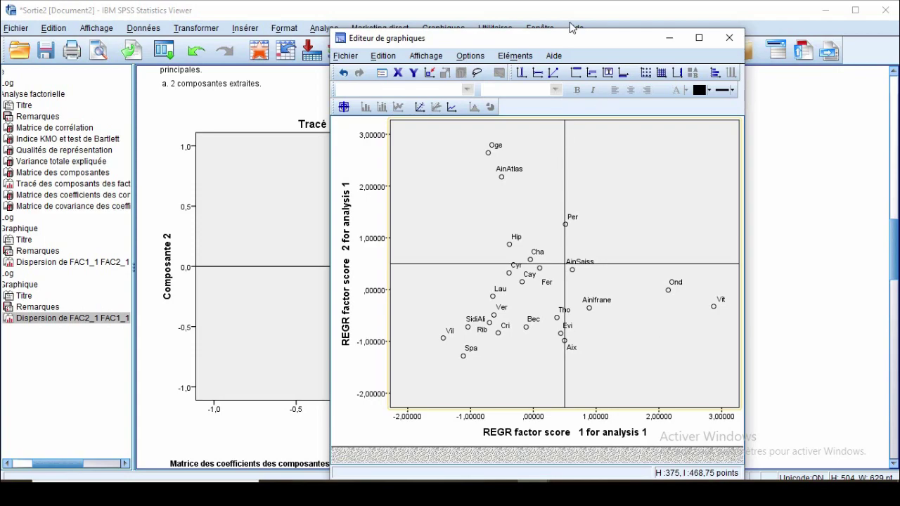
{"action": "left_click_drag", "start_coordinate": [719, 36], "coordinate": [847, 41]}
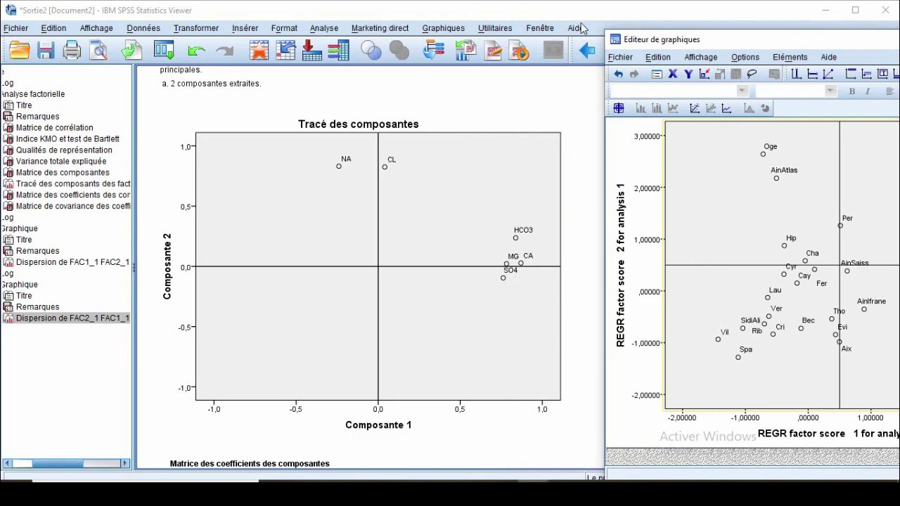
{"action": "left_click", "coordinate": [529, 269]}
{"action": "left_click_drag", "start_coordinate": [801, 40], "coordinate": [764, 49]}
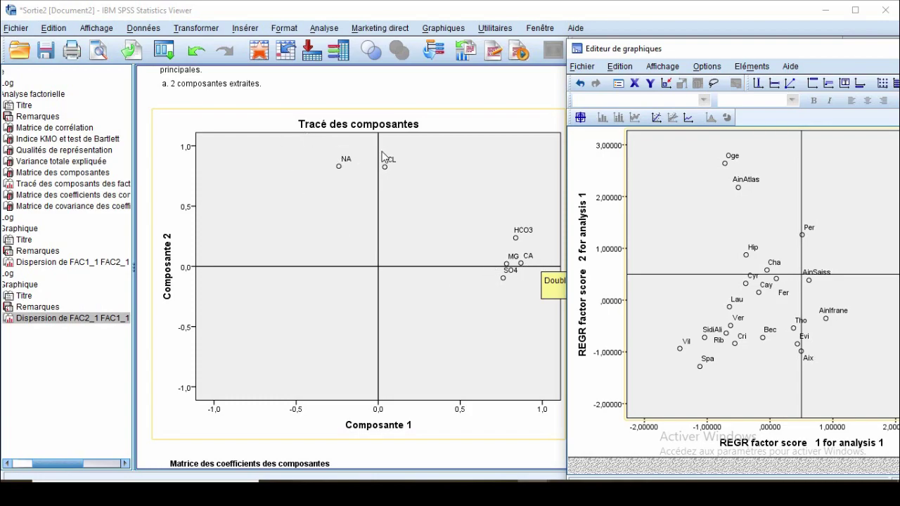
{"action": "left_click_drag", "start_coordinate": [804, 53], "coordinate": [499, 42]}
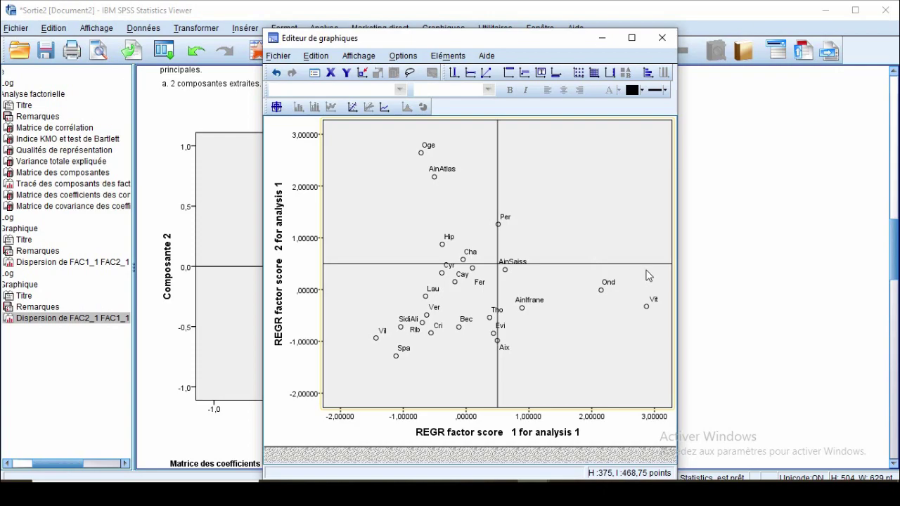
{"action": "left_click_drag", "start_coordinate": [512, 44], "coordinate": [286, 69]}
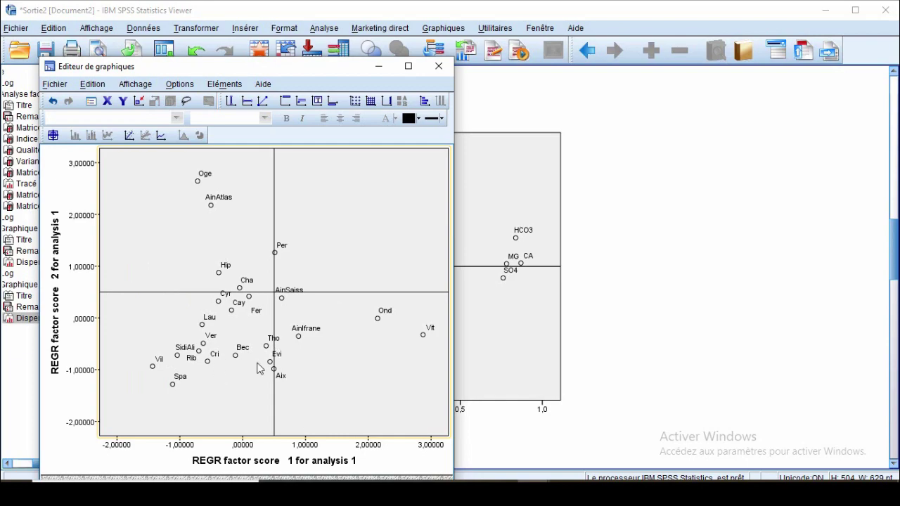
{"action": "left_click_drag", "start_coordinate": [274, 66], "coordinate": [296, 60]}
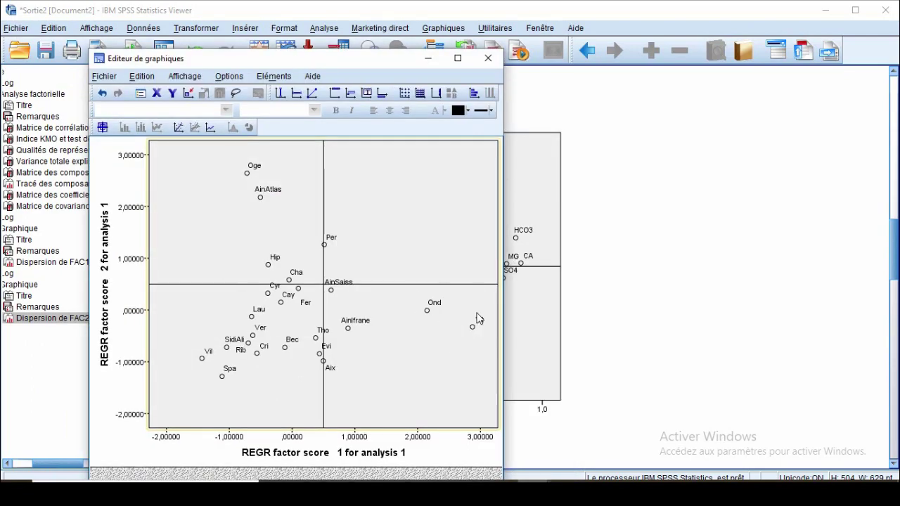
{"action": "left_click", "coordinate": [555, 244]}
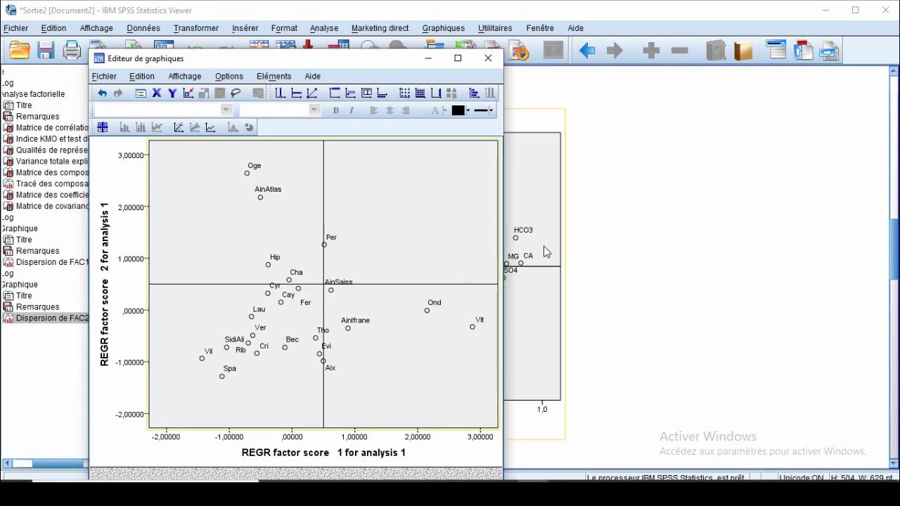